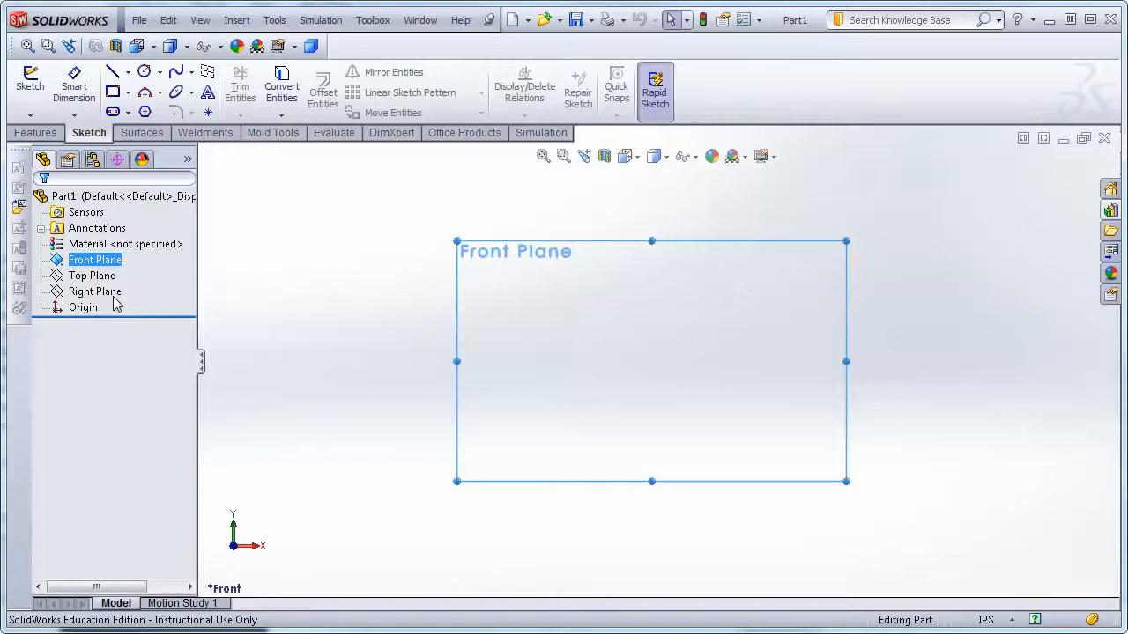
right_click(90, 313)
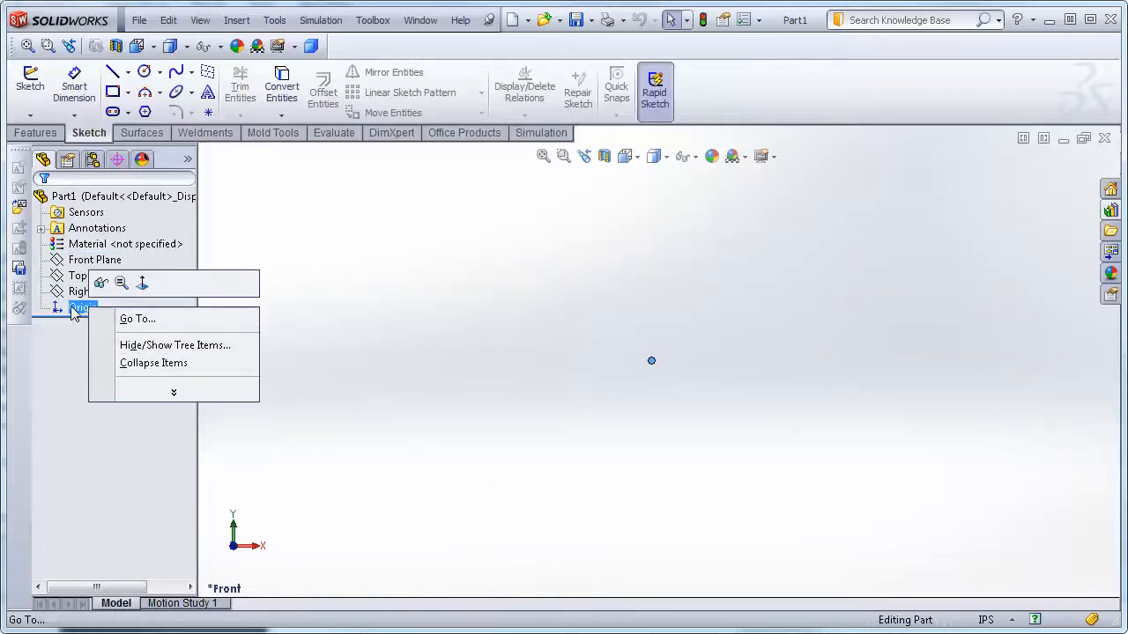
click(80, 308)
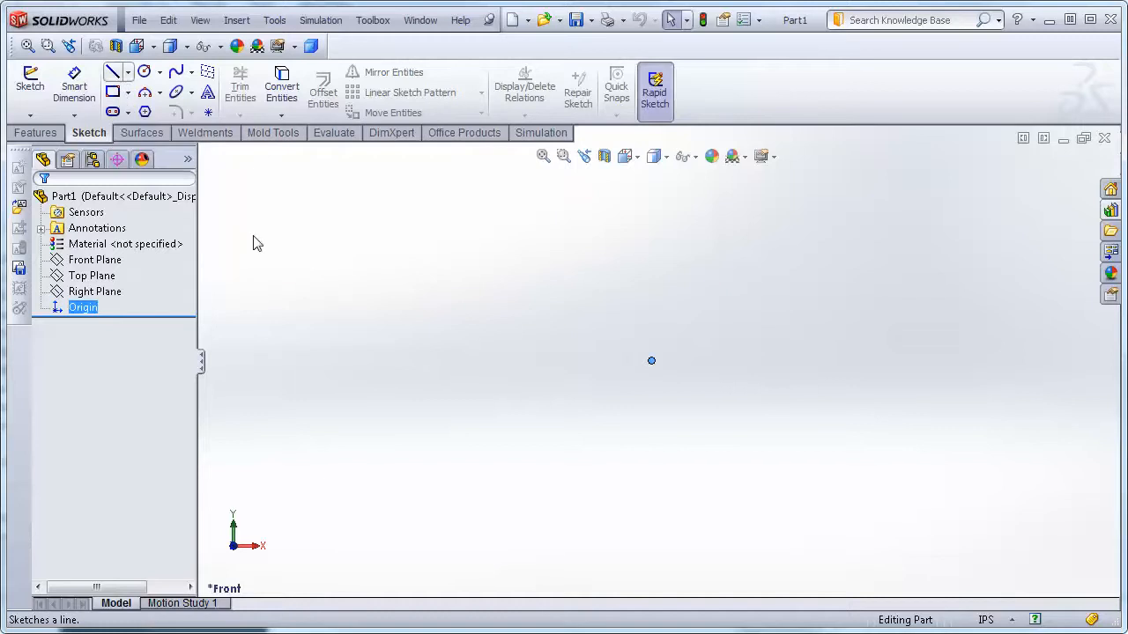
click(565, 326)
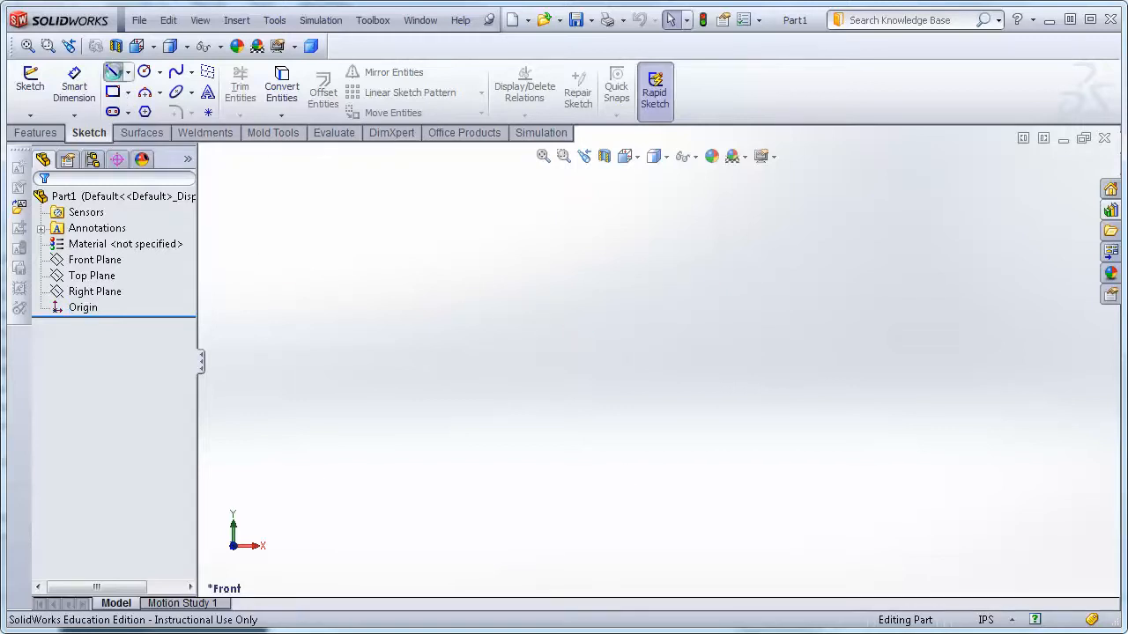
- Sketch an irregular closed five-sided outline around the origin on the Front Plane with the Line tool and exit the sketch
click(113, 72)
click(550, 330)
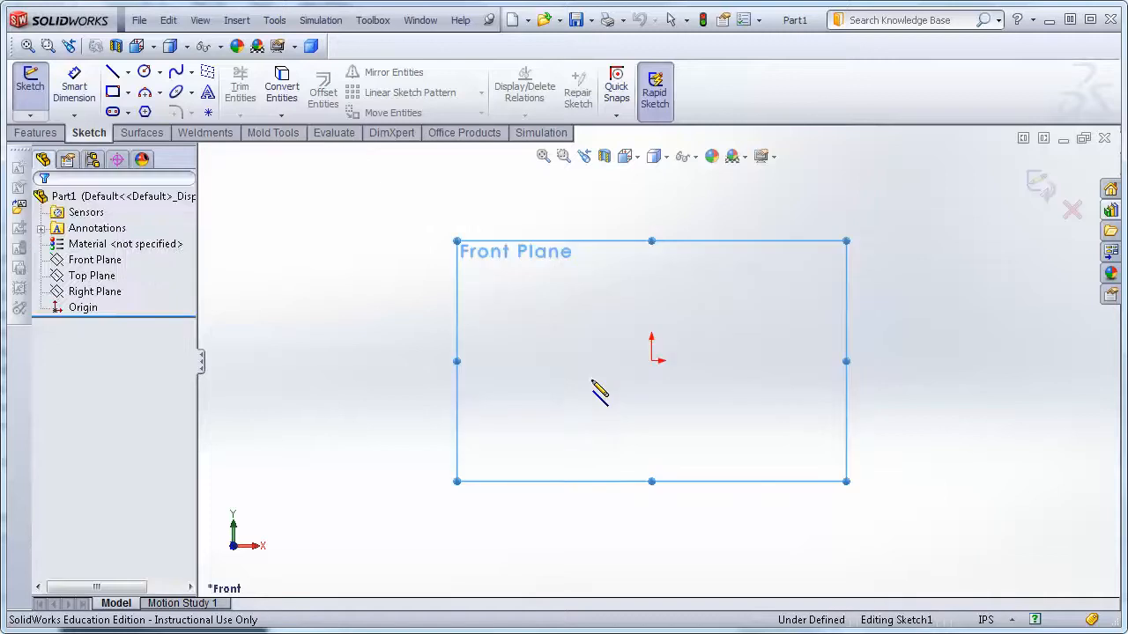
click(544, 320)
click(629, 421)
click(842, 444)
click(867, 308)
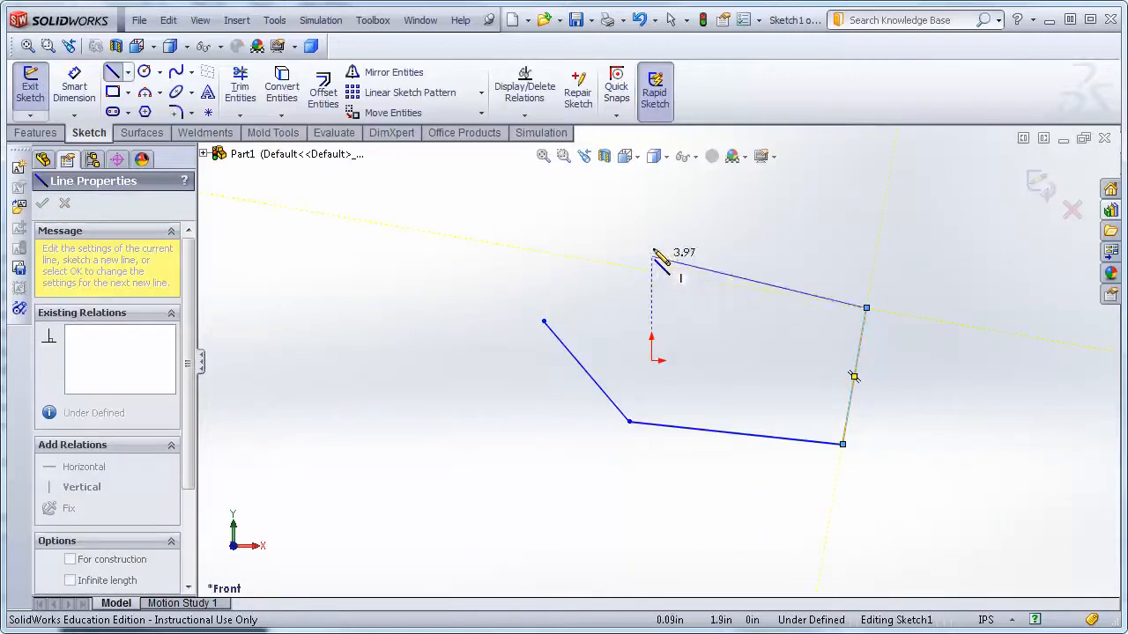
click(614, 209)
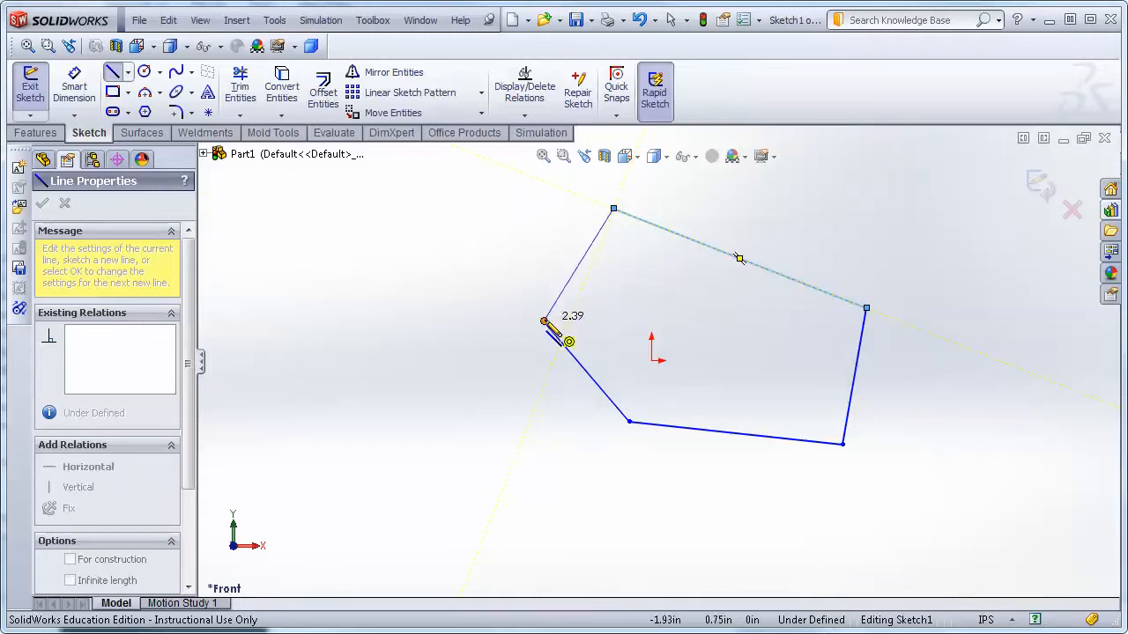
click(544, 321)
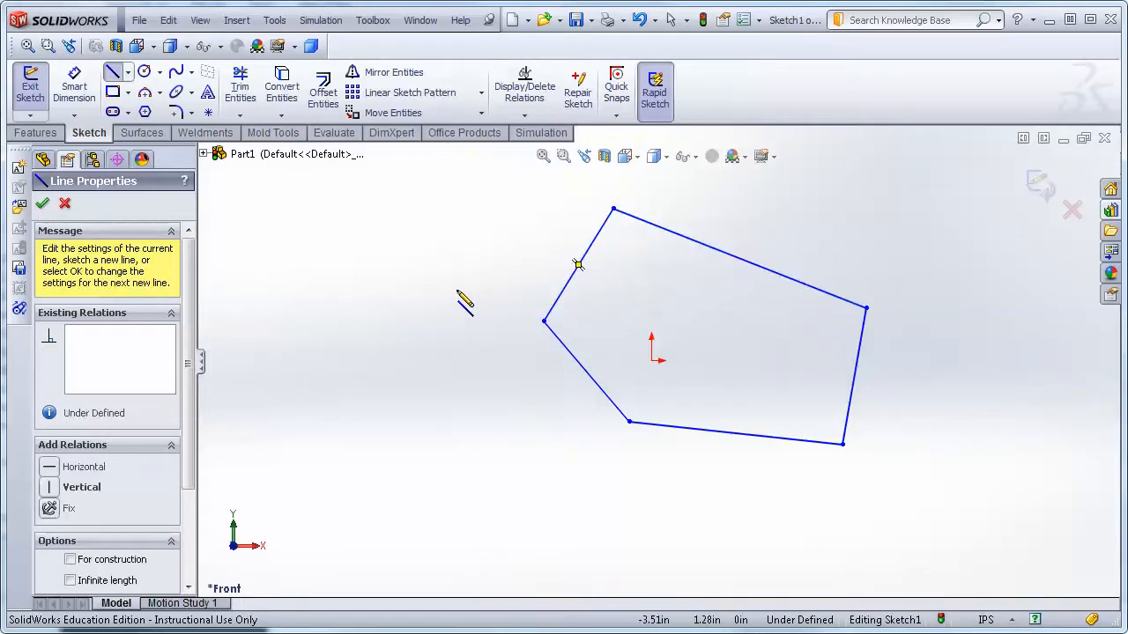
key(Escape)
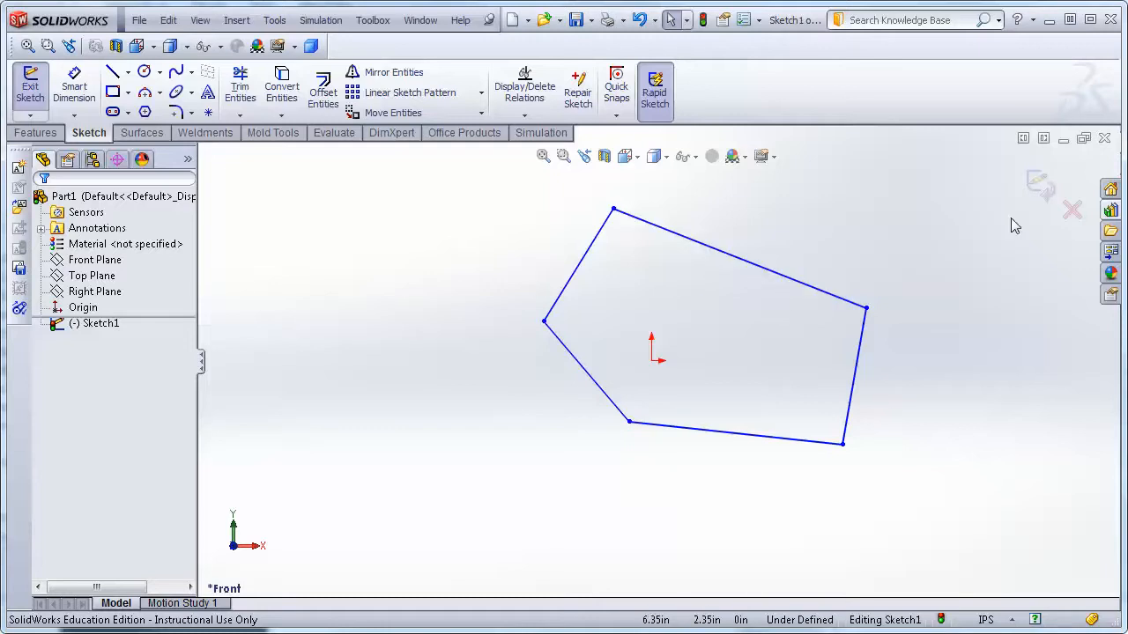
click(1038, 183)
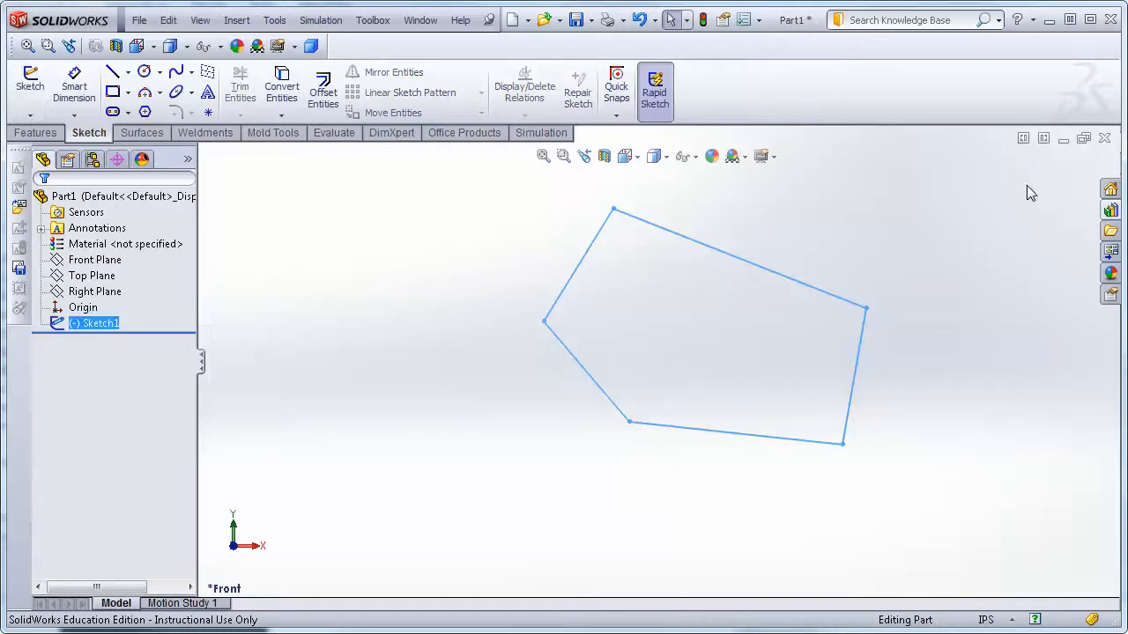
- Create a reference plane offset 6 in from the Front Plane
key(z)
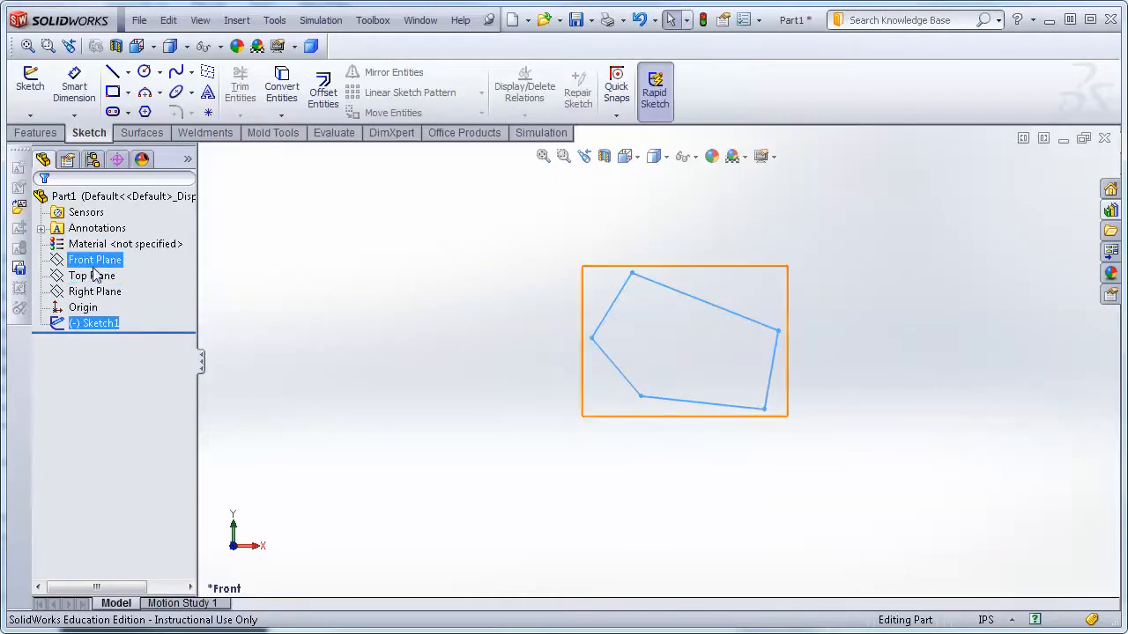
middle_drag(460, 470, 435, 378)
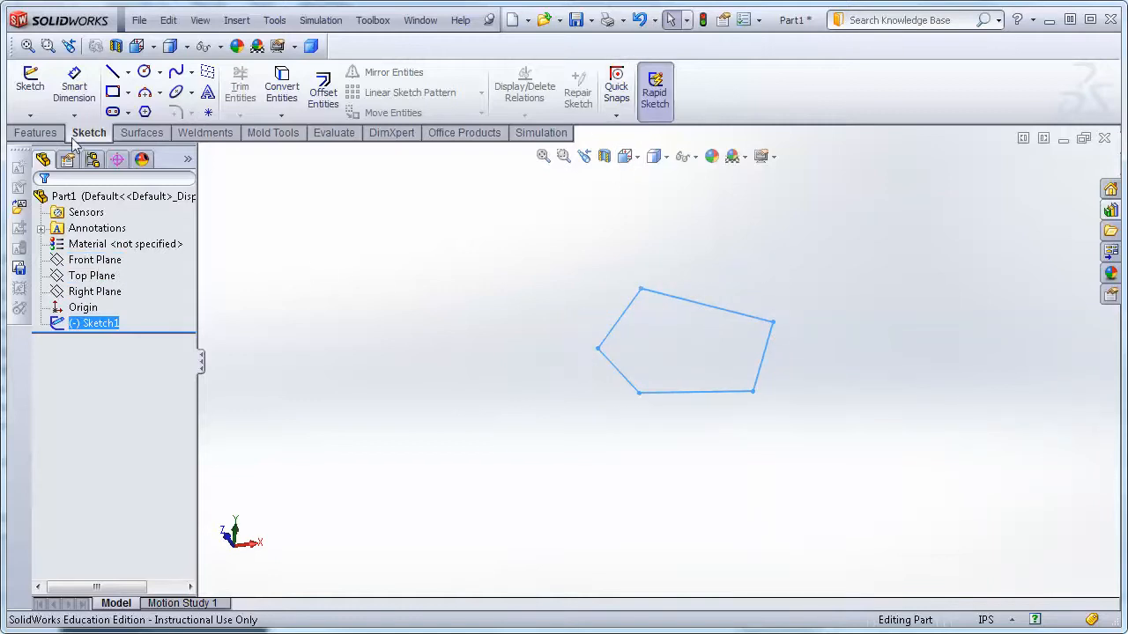
click(33, 133)
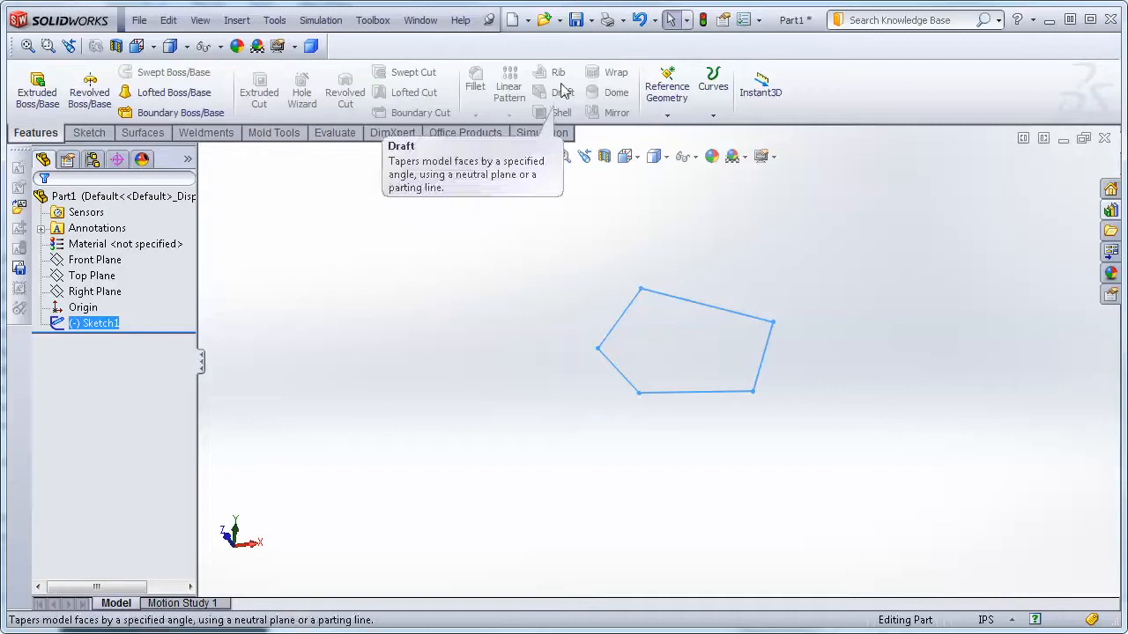
click(667, 119)
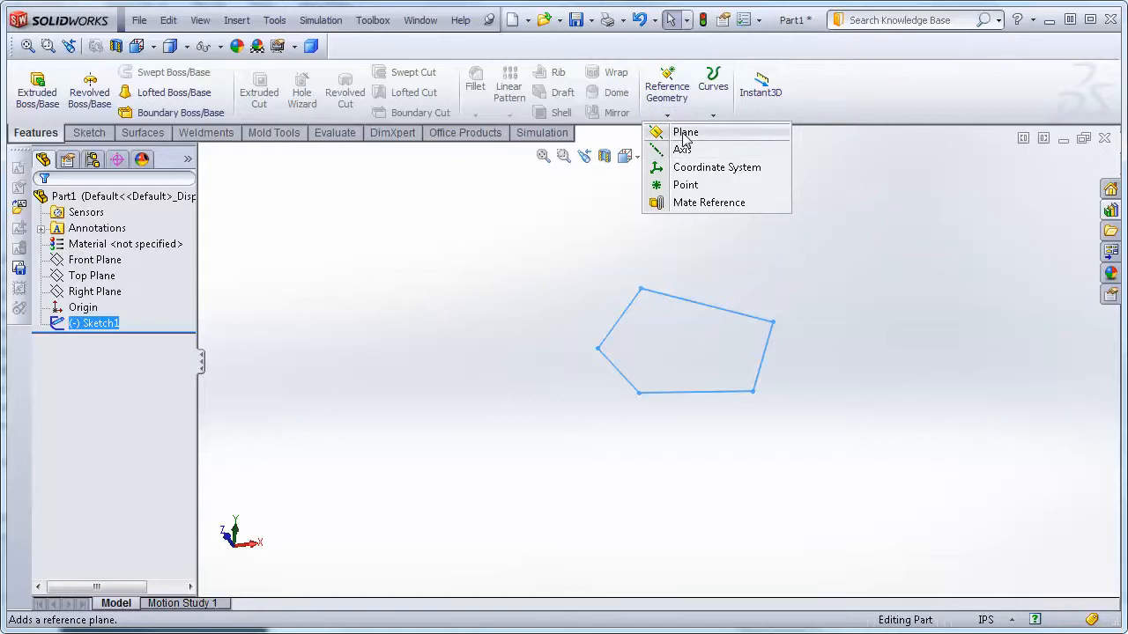
click(685, 134)
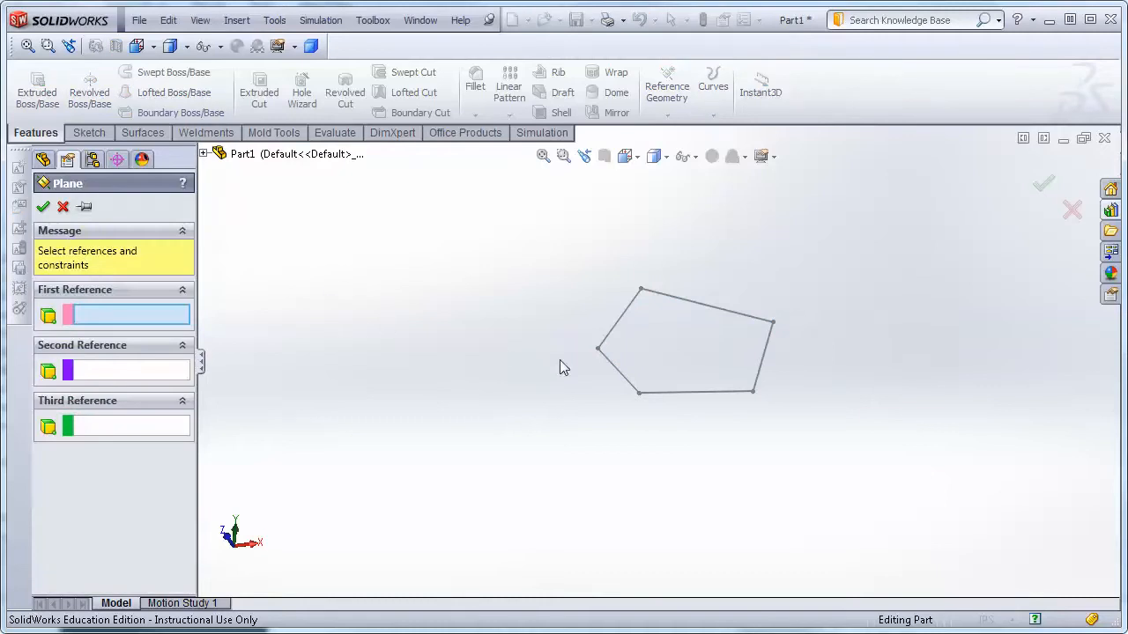
click(204, 154)
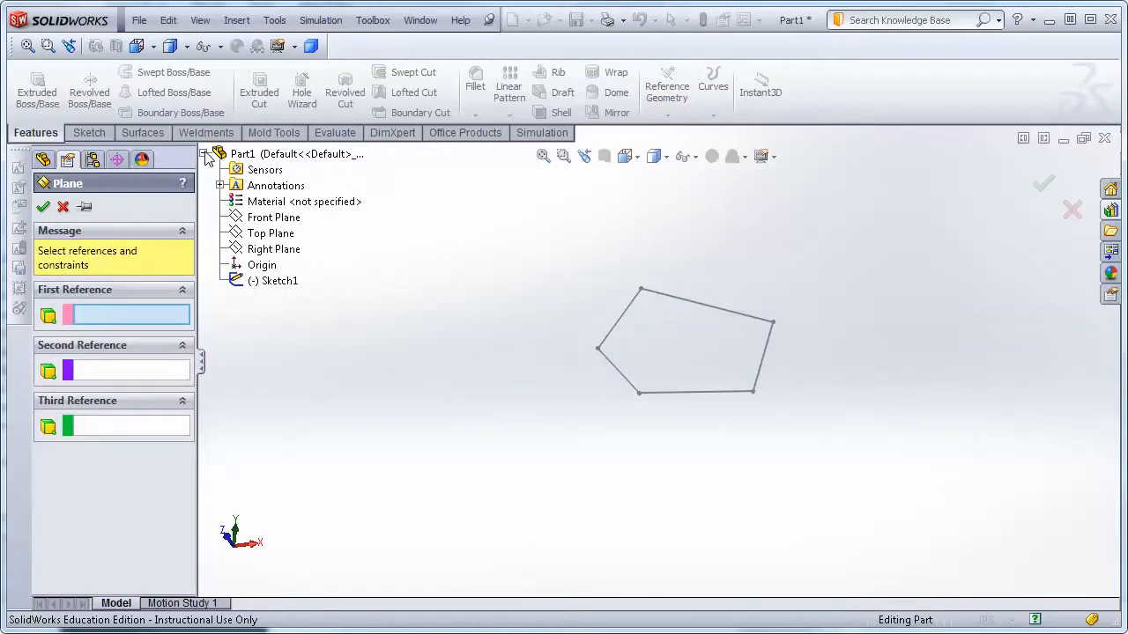
click(271, 223)
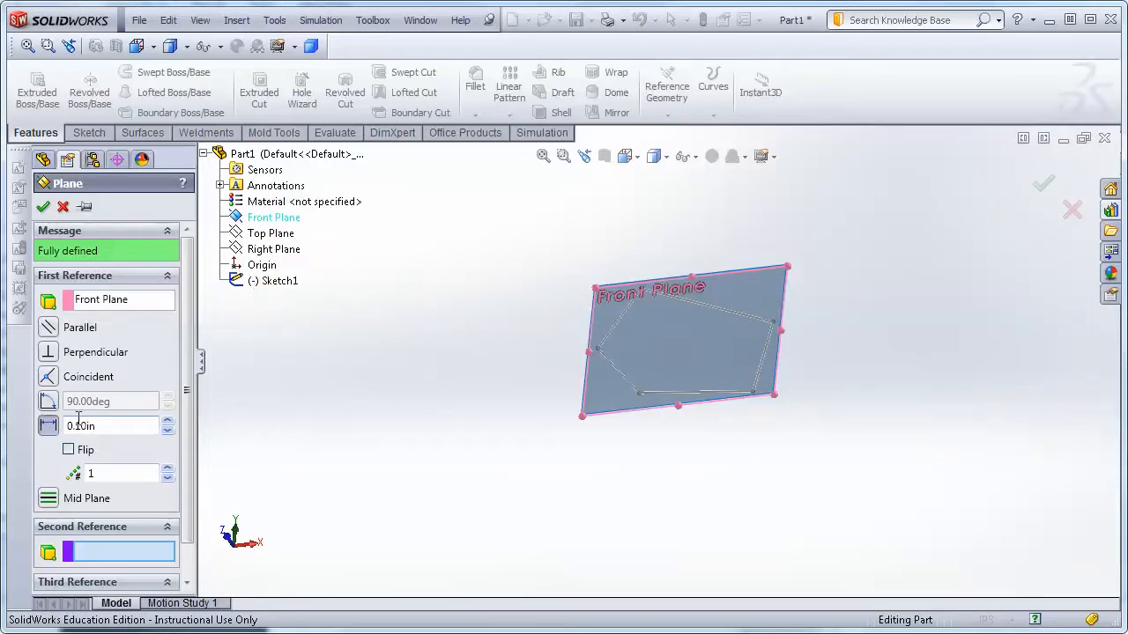
drag(100, 426, 74, 423)
key(BackSpace)
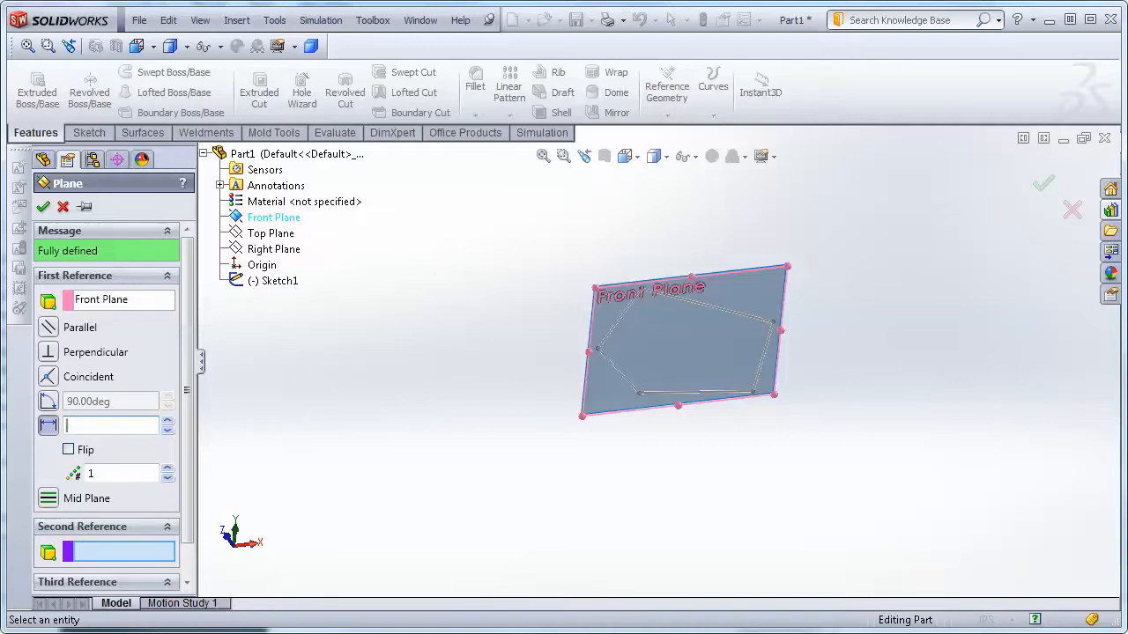
text(6)
key(Return)
mouse_move(629, 507)
middle_down()
mouse_move(572, 396)
mouse_move(546, 496)
mouse_move(508, 459)
mouse_move(531, 418)
mouse_move(607, 471)
middle_up()
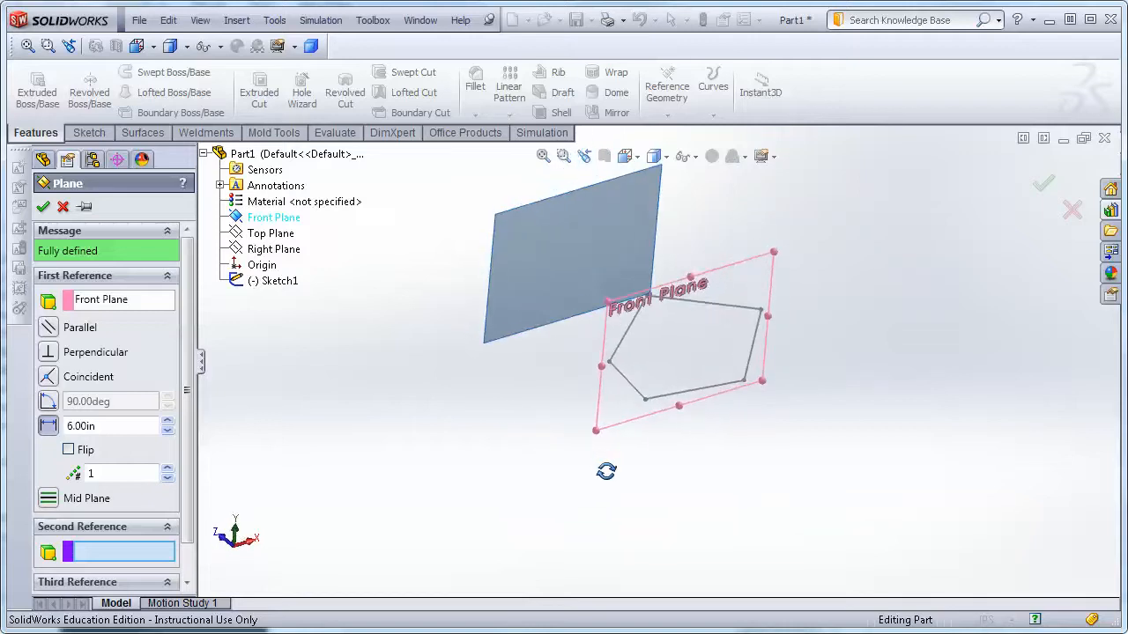
click(42, 206)
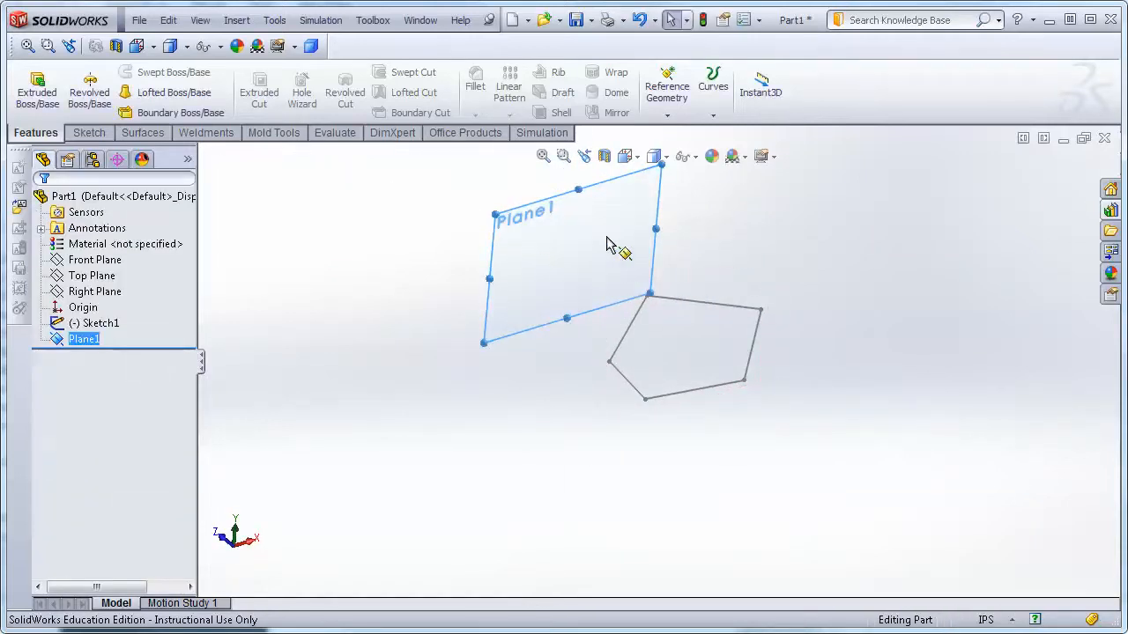
- Open a new sketch on the offset plane and orient the view normal to it
click(76, 136)
click(30, 85)
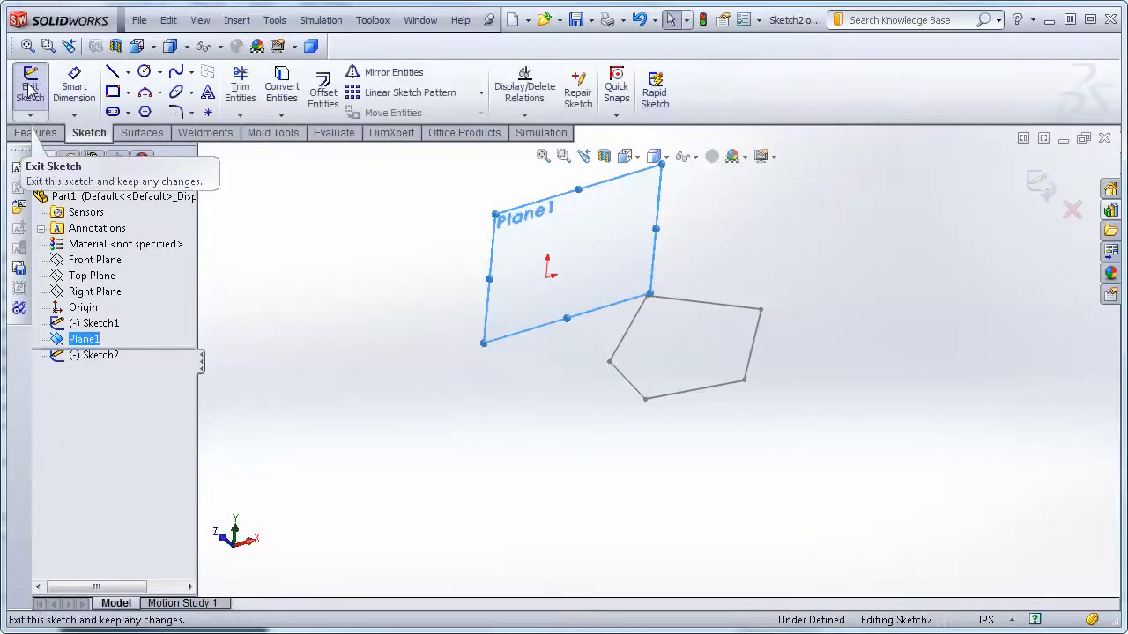
click(639, 159)
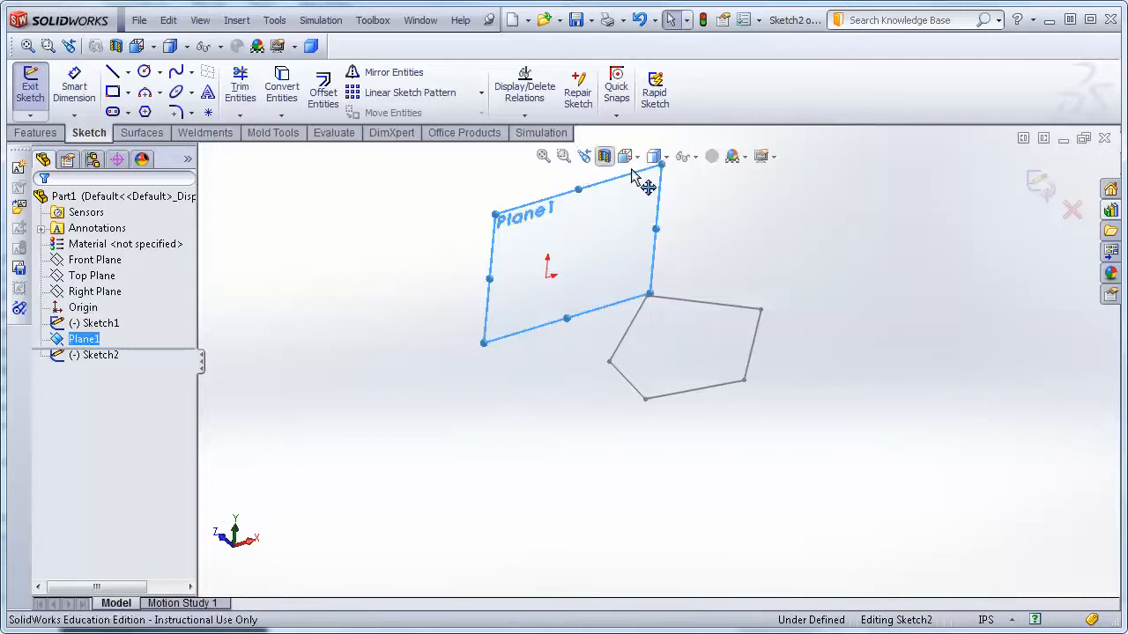
click(636, 170)
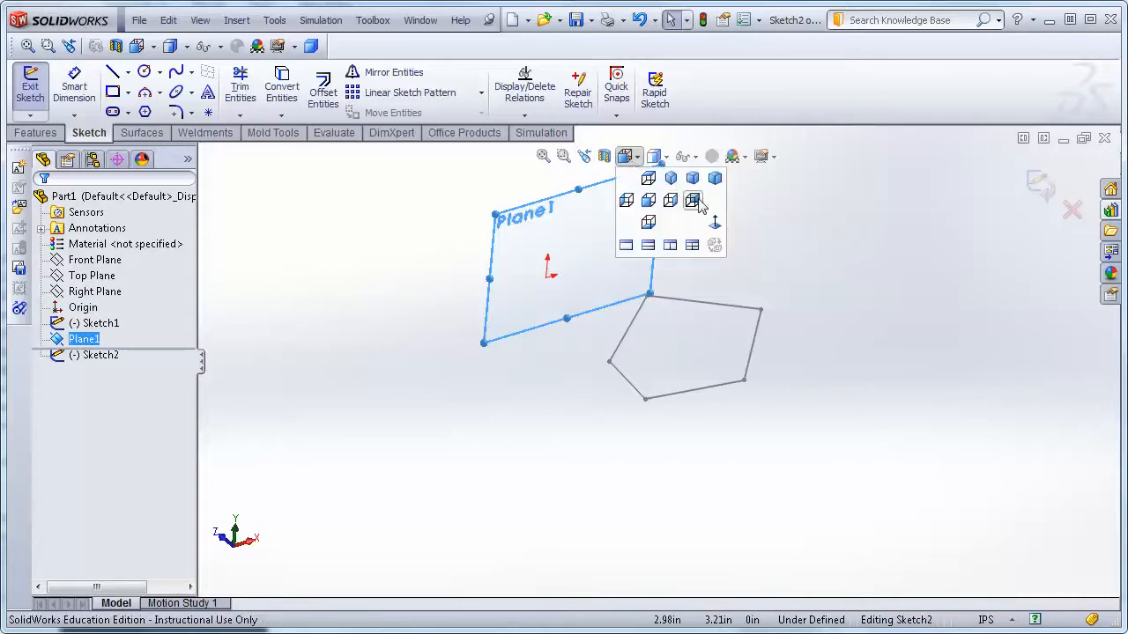
click(716, 225)
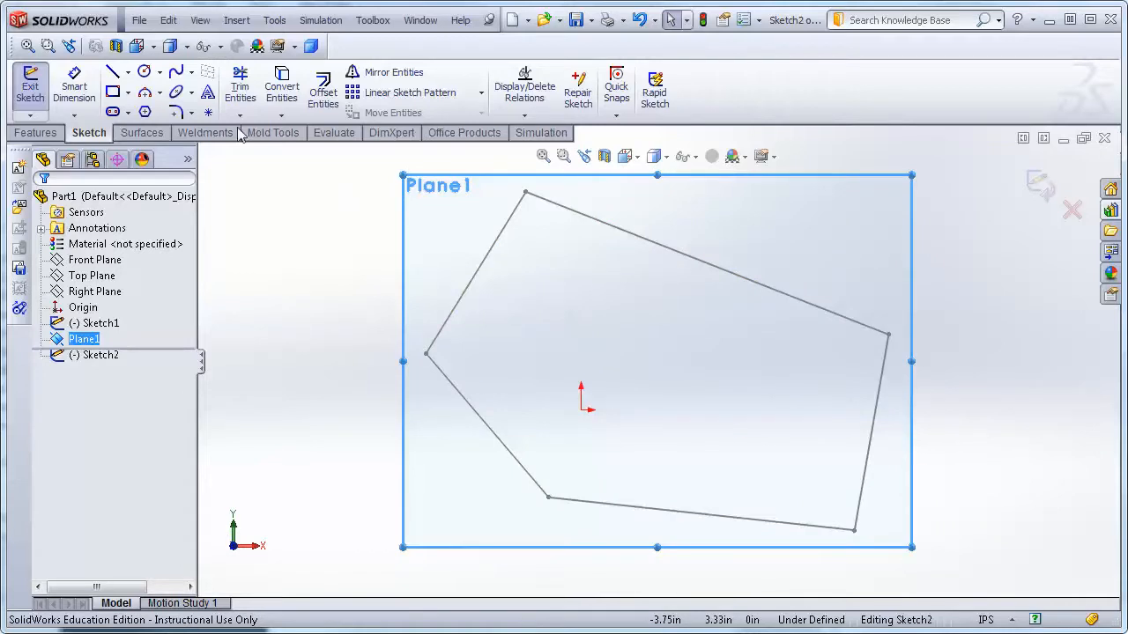
- Sketch an irregular closed six-sided outline with one vertex on the origin and an inward notch, and exit the sketch
click(114, 73)
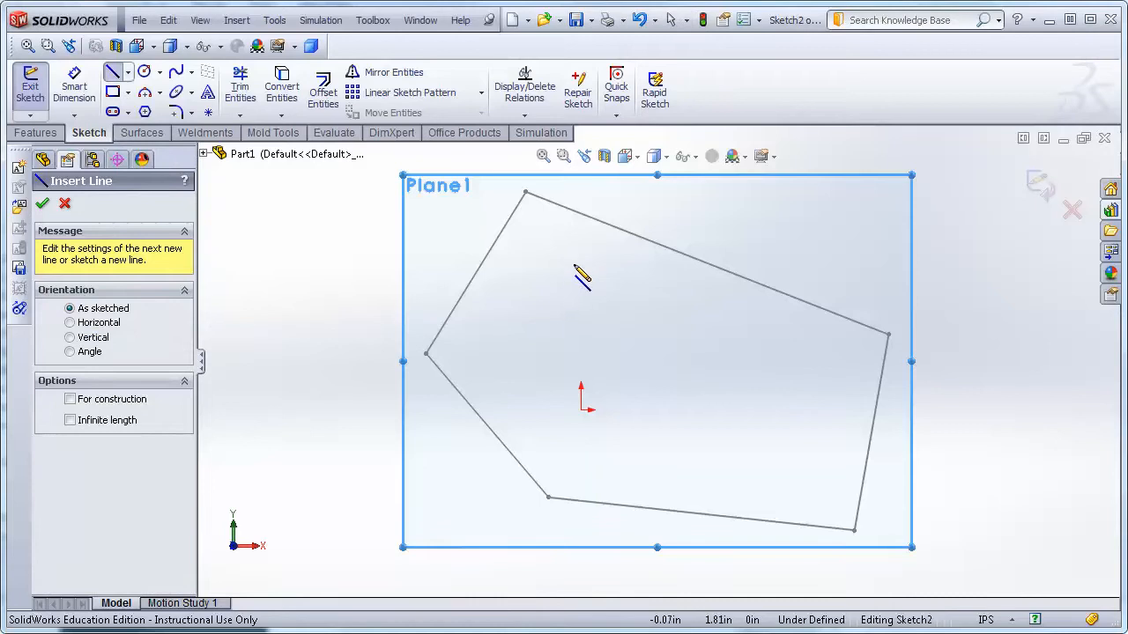
click(580, 410)
click(722, 493)
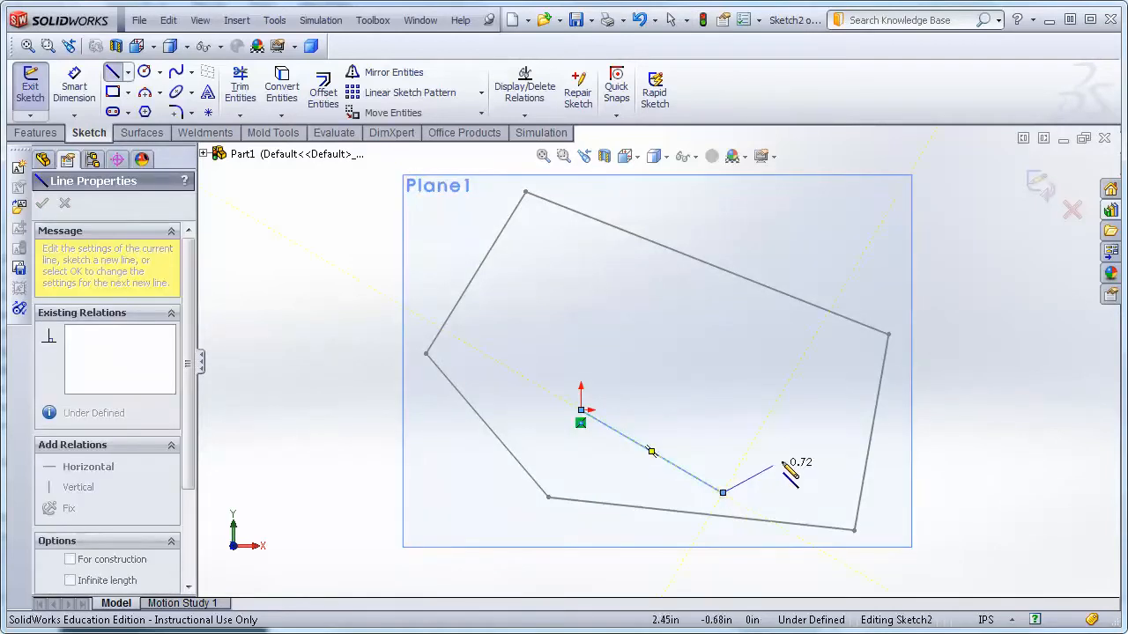
click(823, 410)
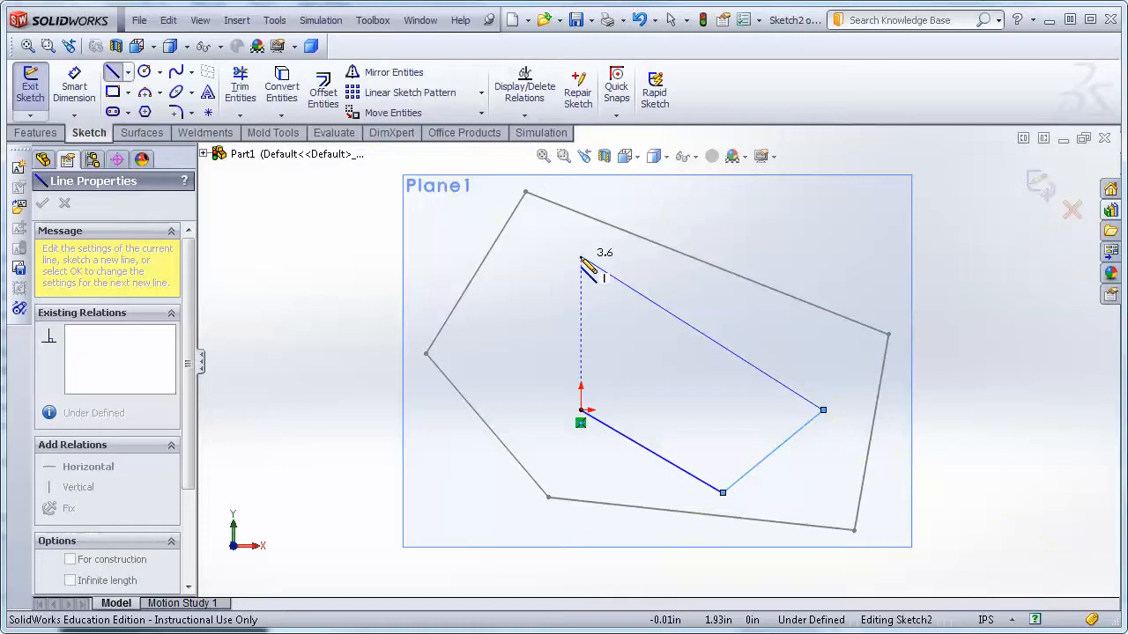
click(557, 231)
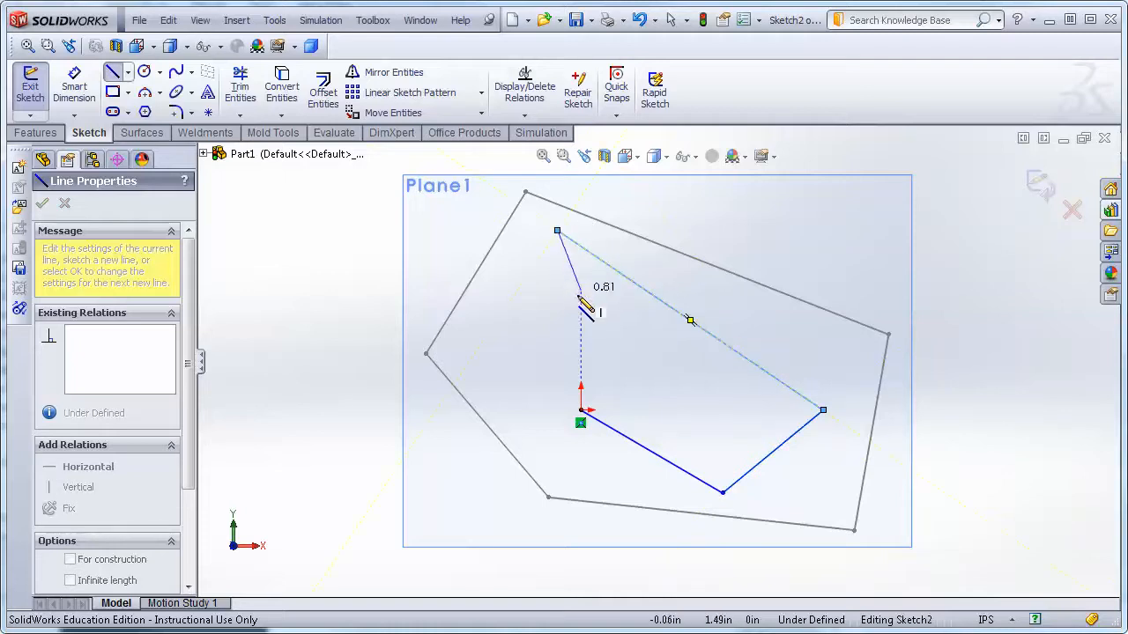
click(580, 303)
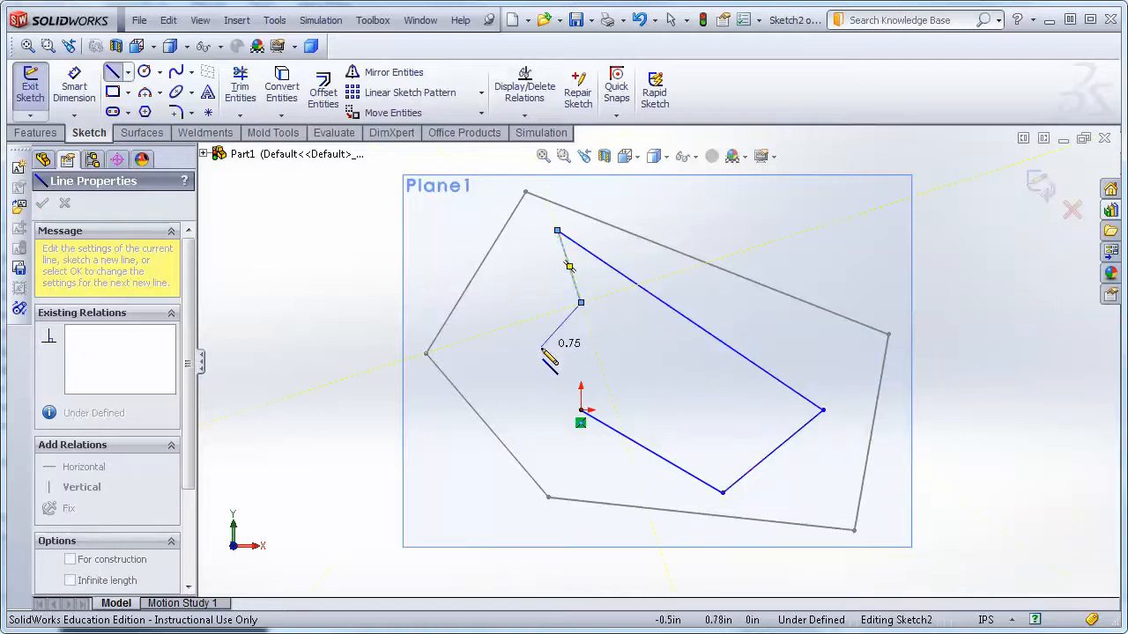
click(489, 398)
click(581, 410)
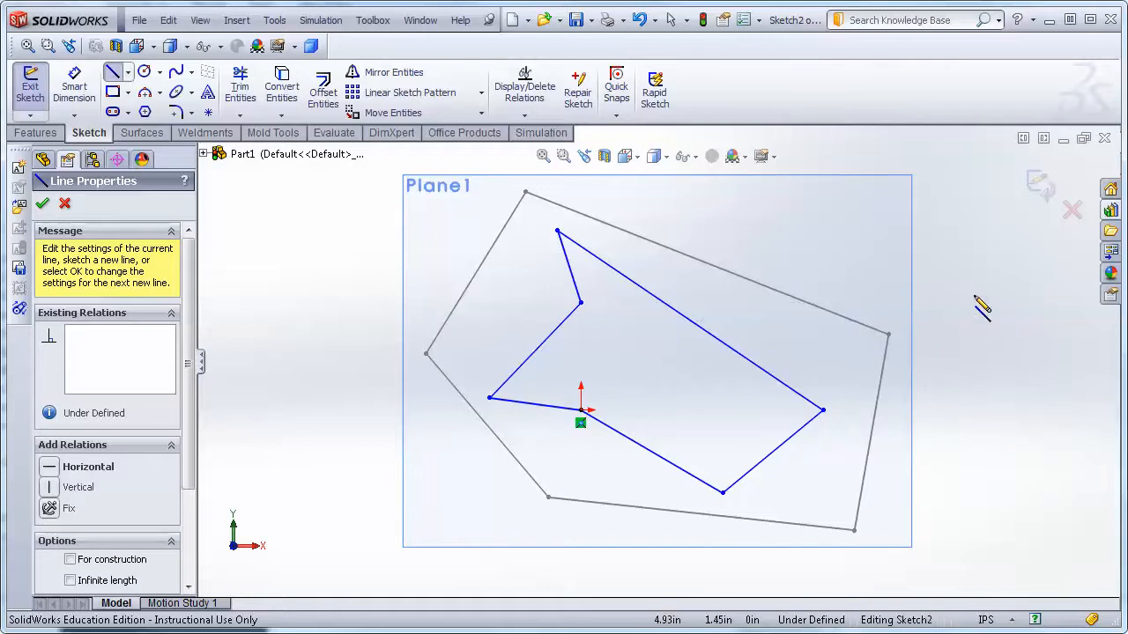
click(1040, 187)
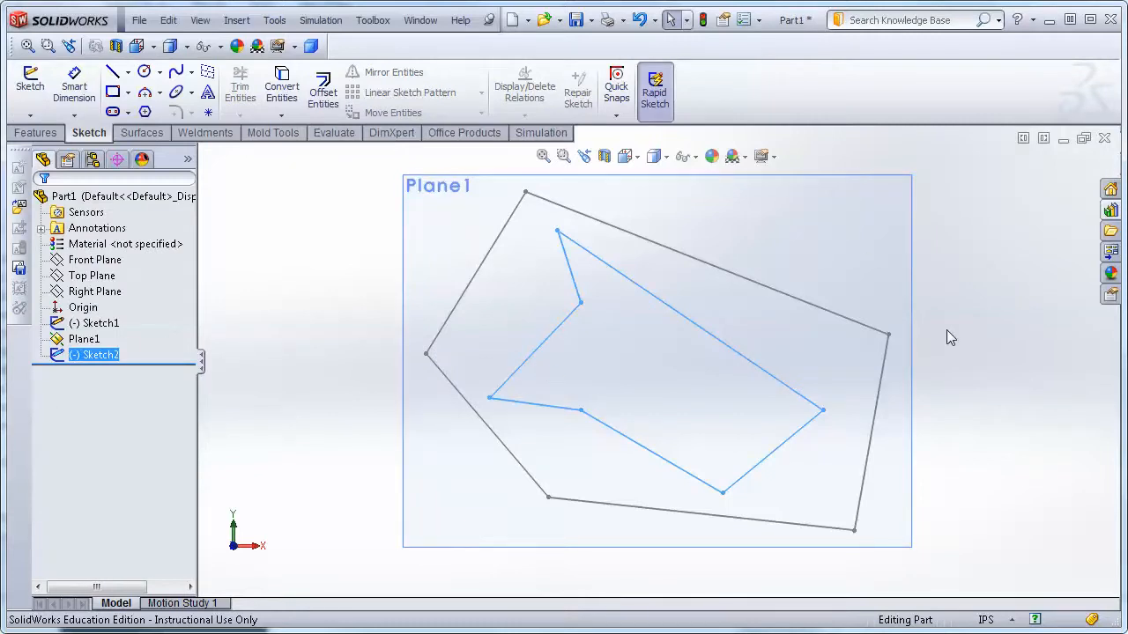
- Start a Lofted Boss/Base feature with Sketch2 and Sketch1 as its profiles
mouse_move(1000, 273)
middle_down()
mouse_move(899, 324)
mouse_move(905, 299)
mouse_move(927, 304)
middle_up()
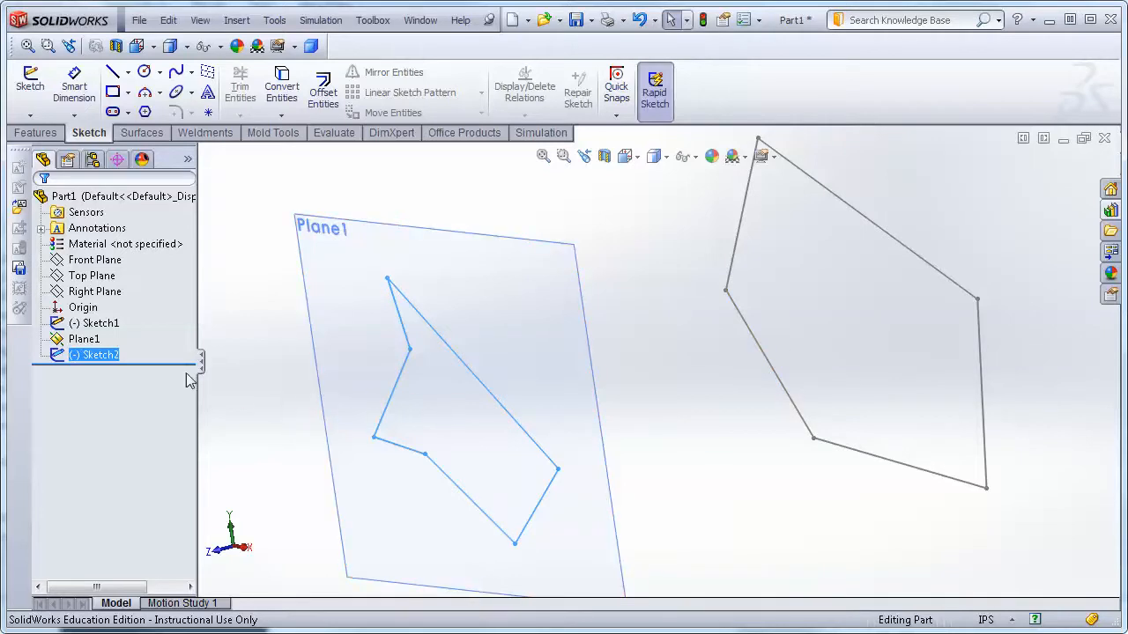
ctrl+click(104, 325)
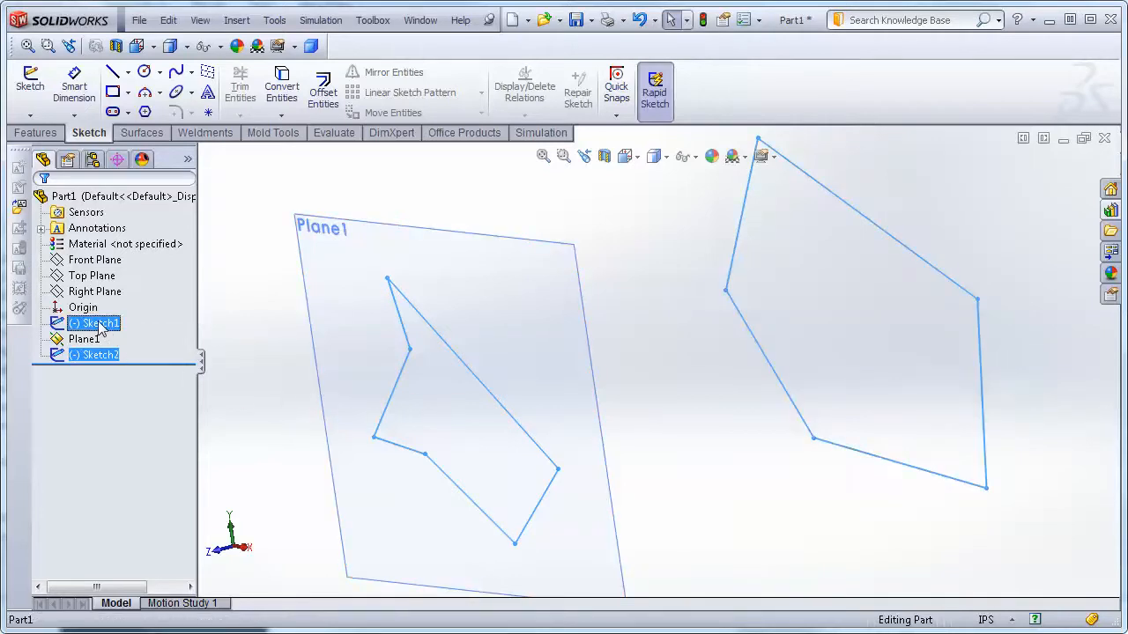
click(36, 133)
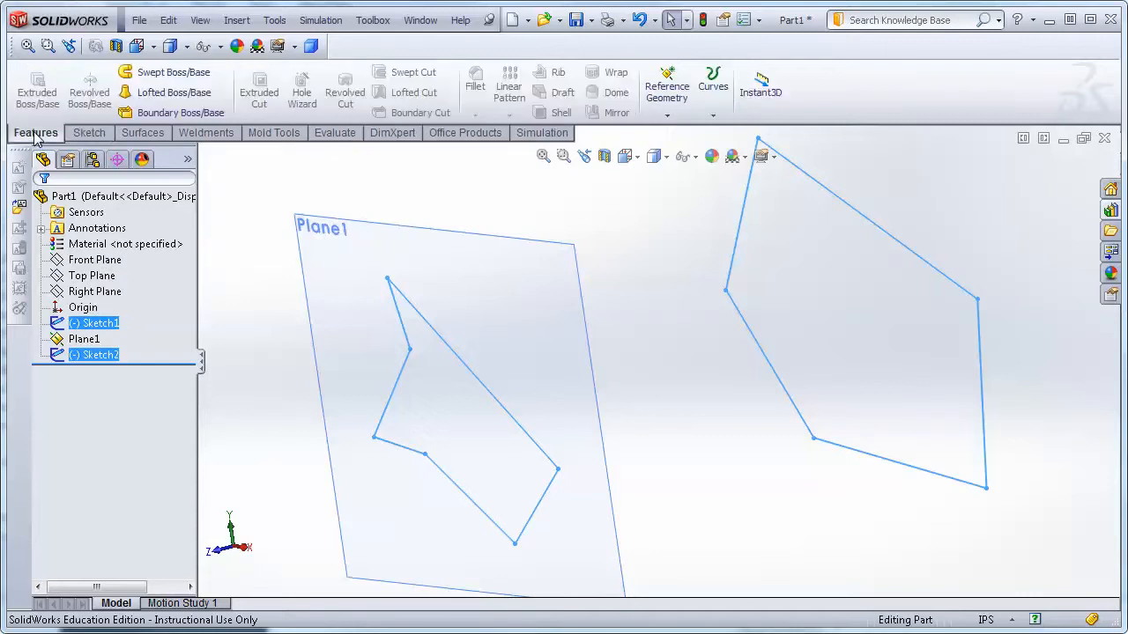
click(167, 93)
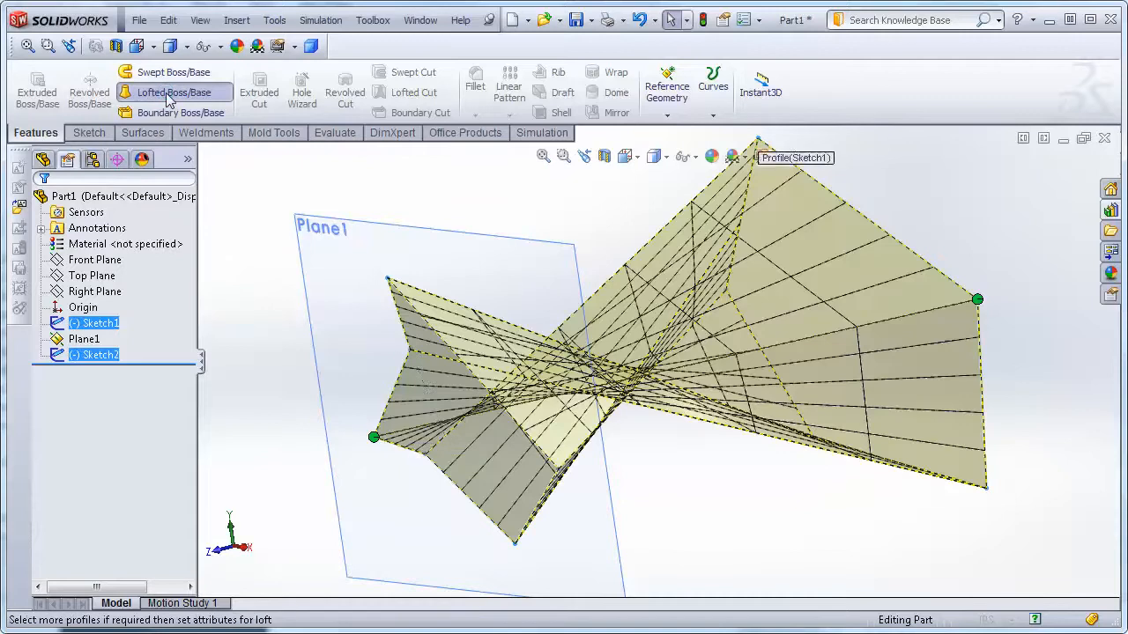
- Try moving Sketch2's loft connector around its outline to line up with Sketch1's connector on the upper corner of the +X side
middle_drag(692, 506, 831, 312)
middle_drag(677, 445, 644, 408)
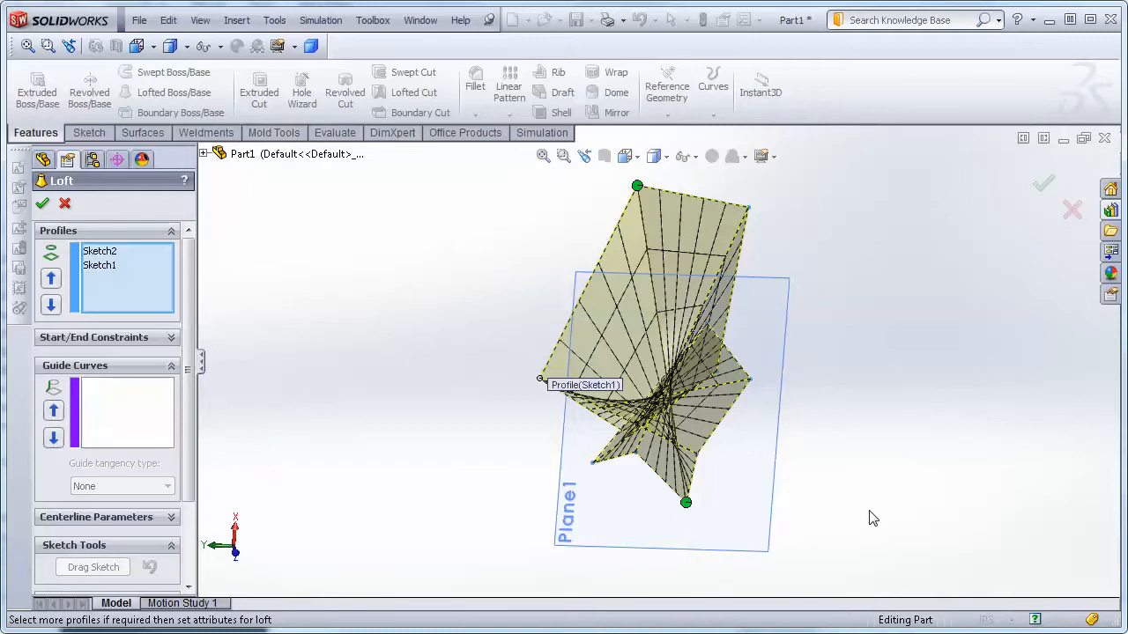
mouse_move(783, 497)
middle_down()
mouse_move(746, 365)
mouse_move(717, 340)
mouse_move(653, 346)
mouse_move(713, 449)
mouse_move(672, 436)
middle_up()
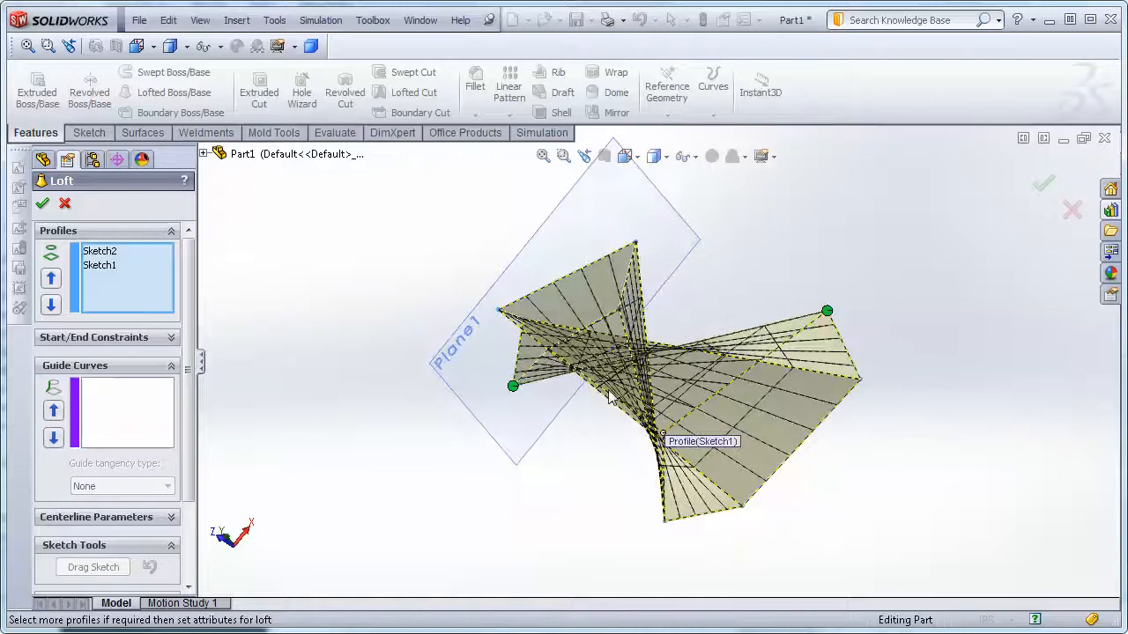
drag(514, 388, 519, 366)
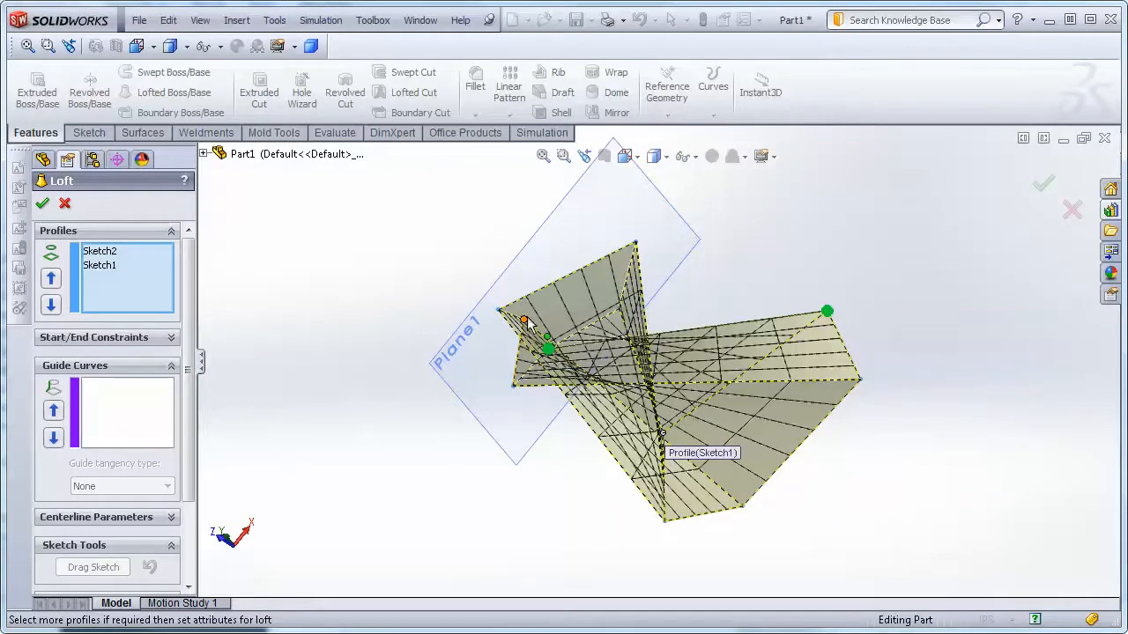
drag(546, 347, 600, 269)
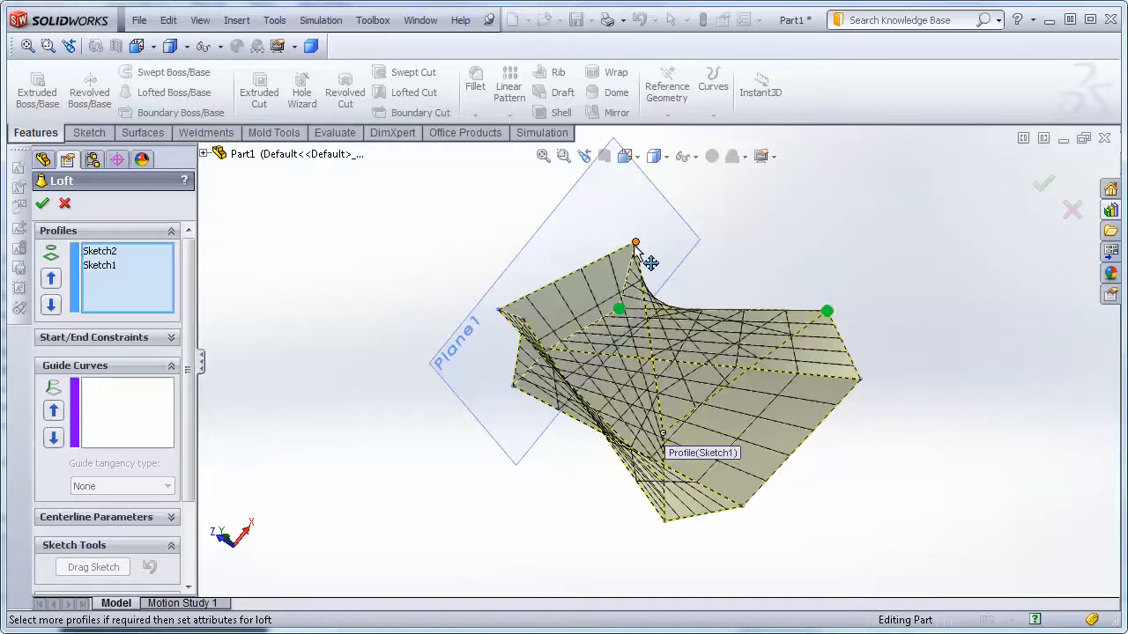
middle_drag(970, 282, 986, 395)
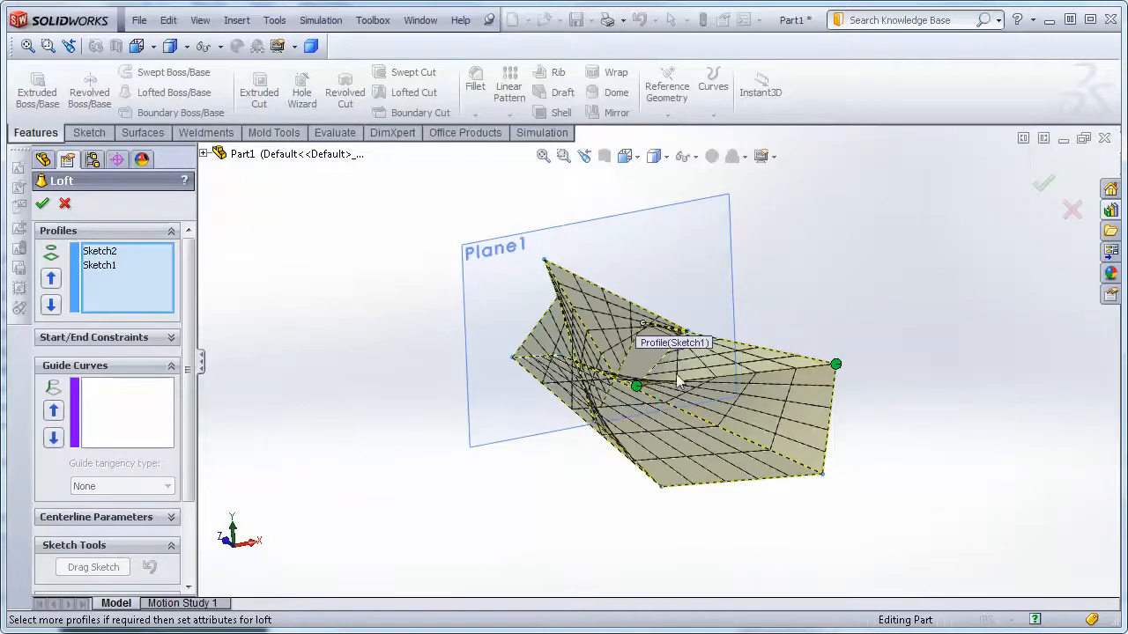
drag(638, 380, 697, 328)
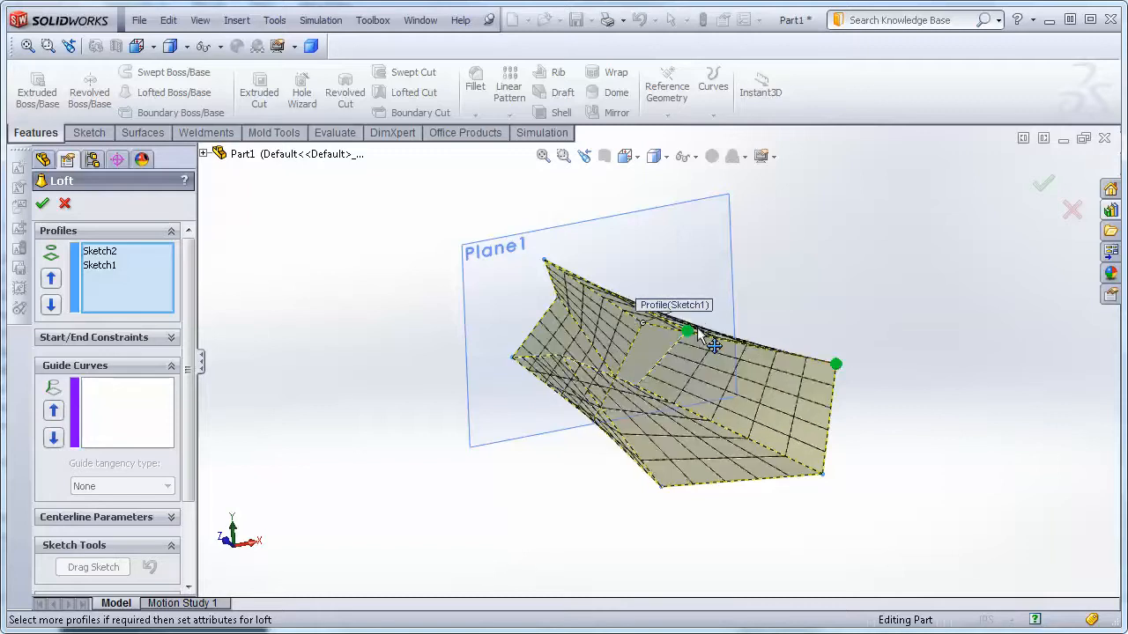
middle_drag(833, 248, 813, 232)
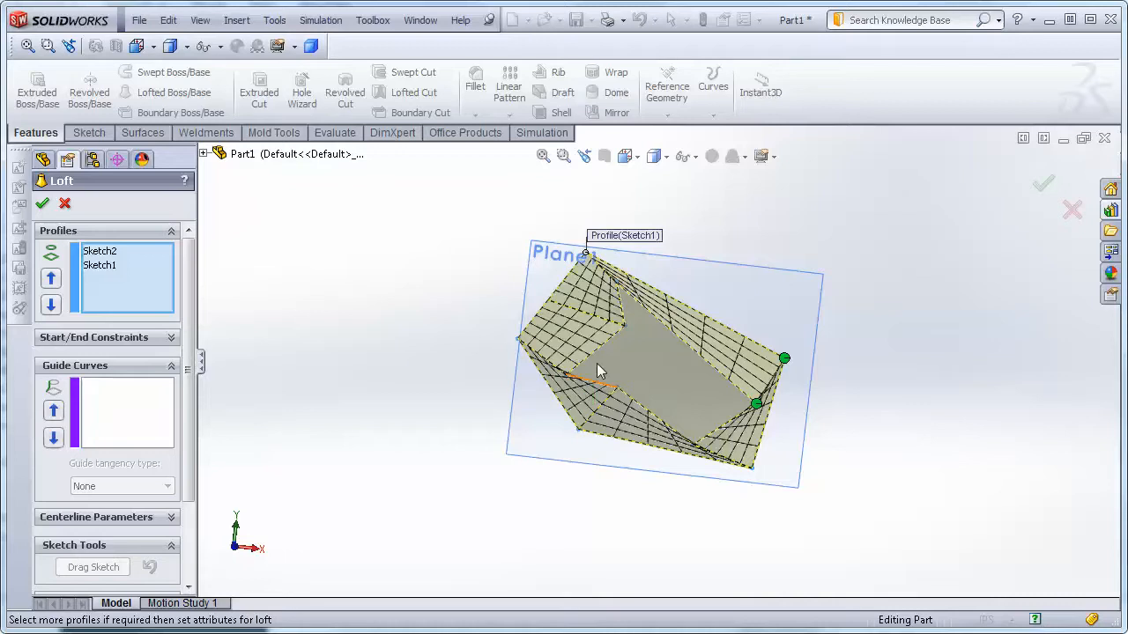
drag(624, 330, 627, 312)
middle_drag(890, 423, 881, 367)
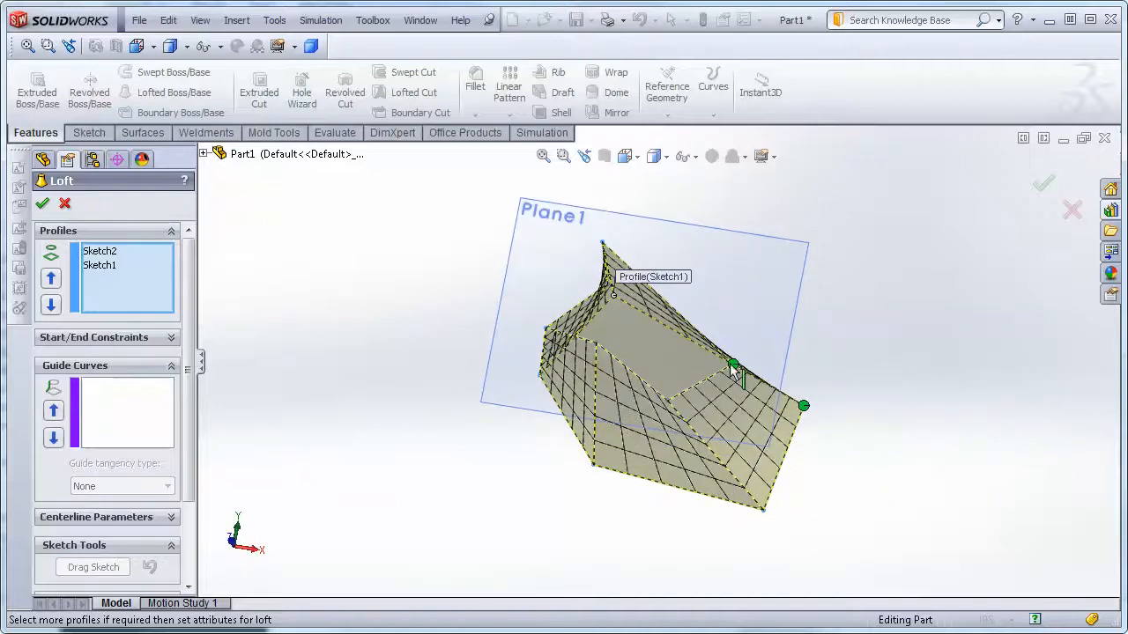
- Try placing Sketch1's loft connector on its lower +X corner and pairing it with different vertices of Sketch2
drag(731, 370, 669, 406)
drag(800, 408, 769, 504)
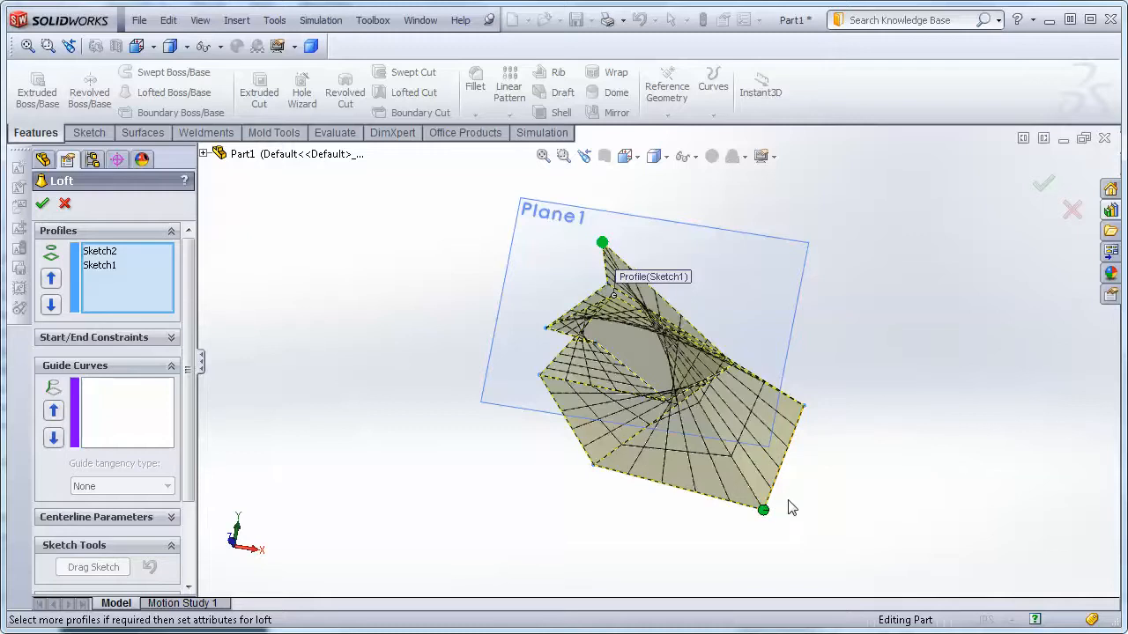
middle_drag(802, 532, 811, 437)
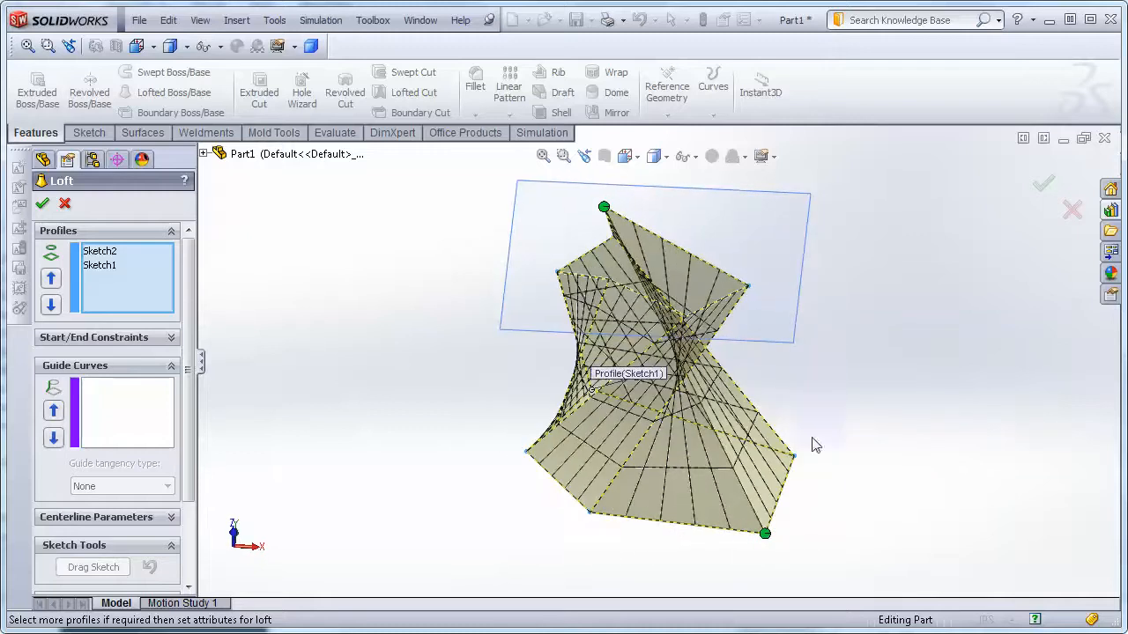
drag(604, 208, 714, 333)
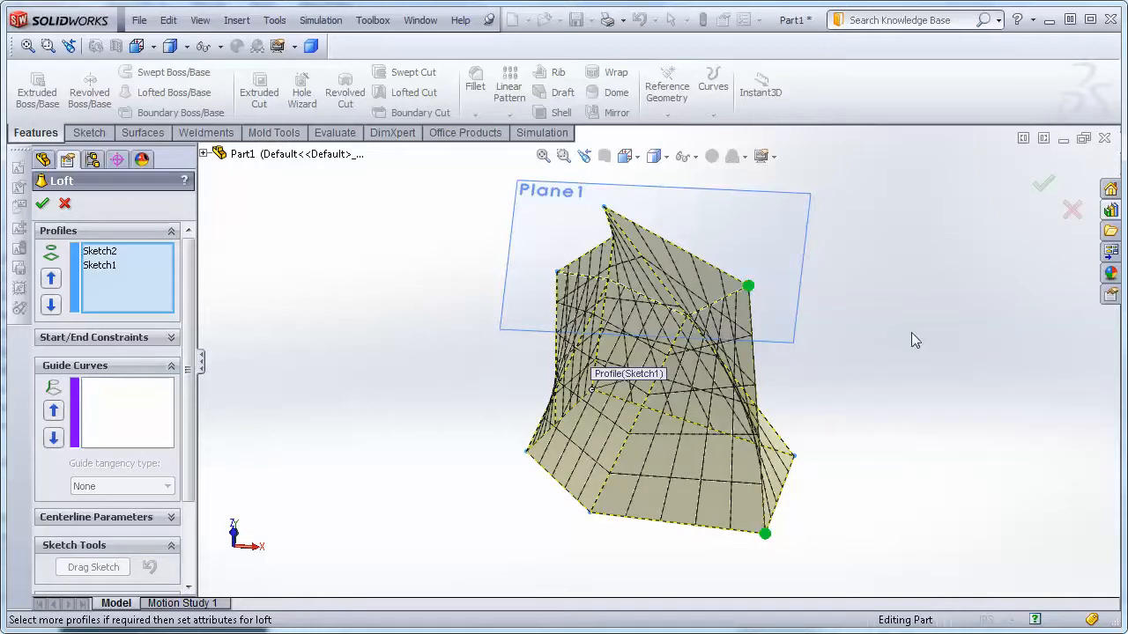
middle_drag(957, 354, 951, 438)
drag(750, 371, 702, 408)
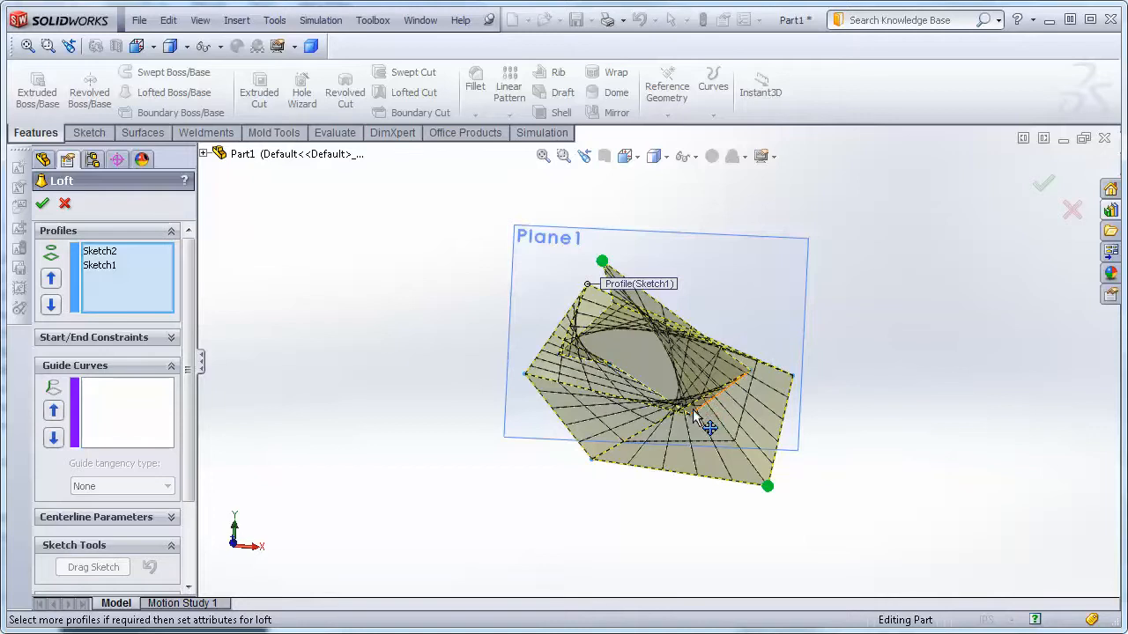
middle_drag(849, 408, 507, 530)
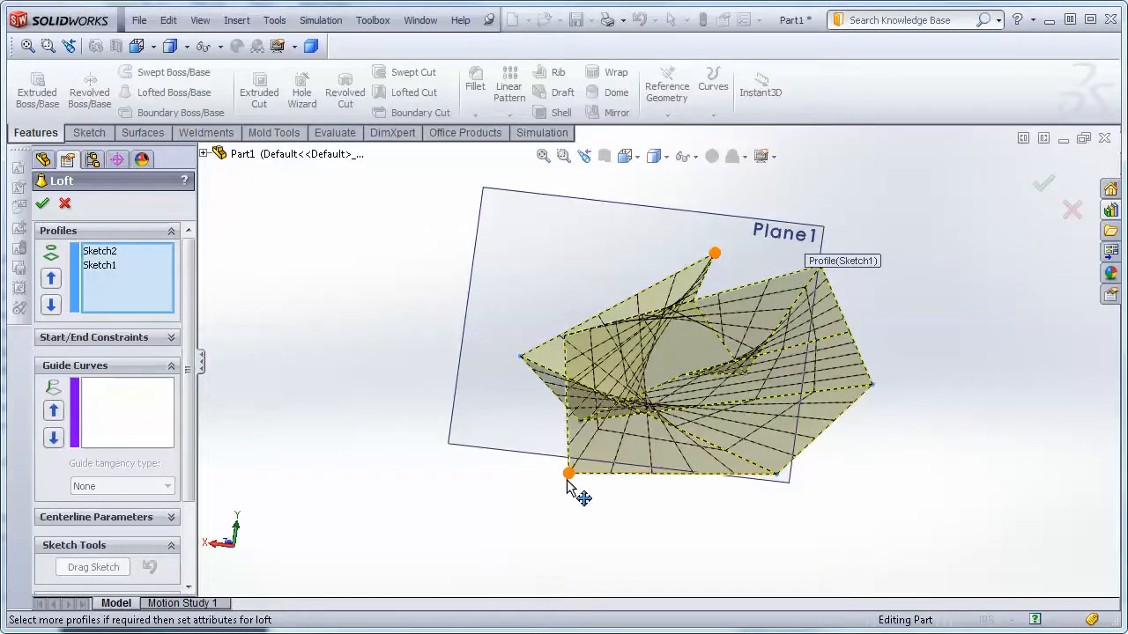
- Move the loft connectors so they join the topmost vertex of Sketch1 to the topmost vertex of Sketch2
drag(570, 474, 776, 474)
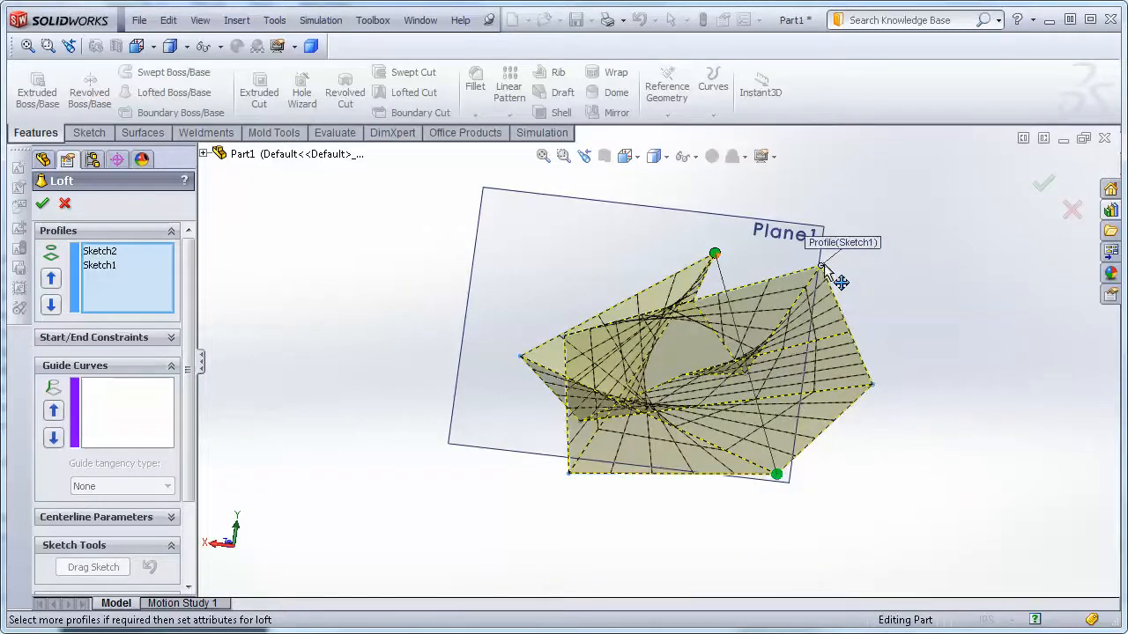
drag(781, 474, 873, 385)
middle_drag(877, 392, 827, 236)
drag(571, 418, 571, 286)
mouse_move(393, 335)
middle_down()
mouse_move(485, 279)
mouse_move(503, 340)
mouse_move(486, 360)
mouse_move(458, 292)
mouse_move(390, 312)
mouse_move(400, 318)
middle_up()
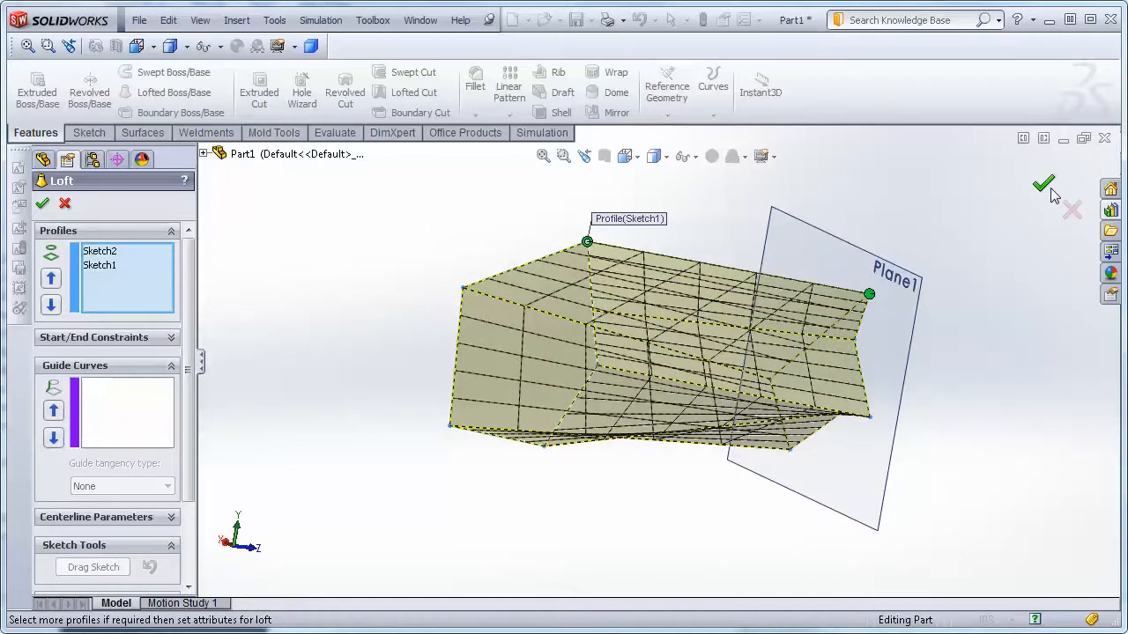
- Try the Thin Feature option on the loft preview and turn it off again
drag(198, 373, 194, 465)
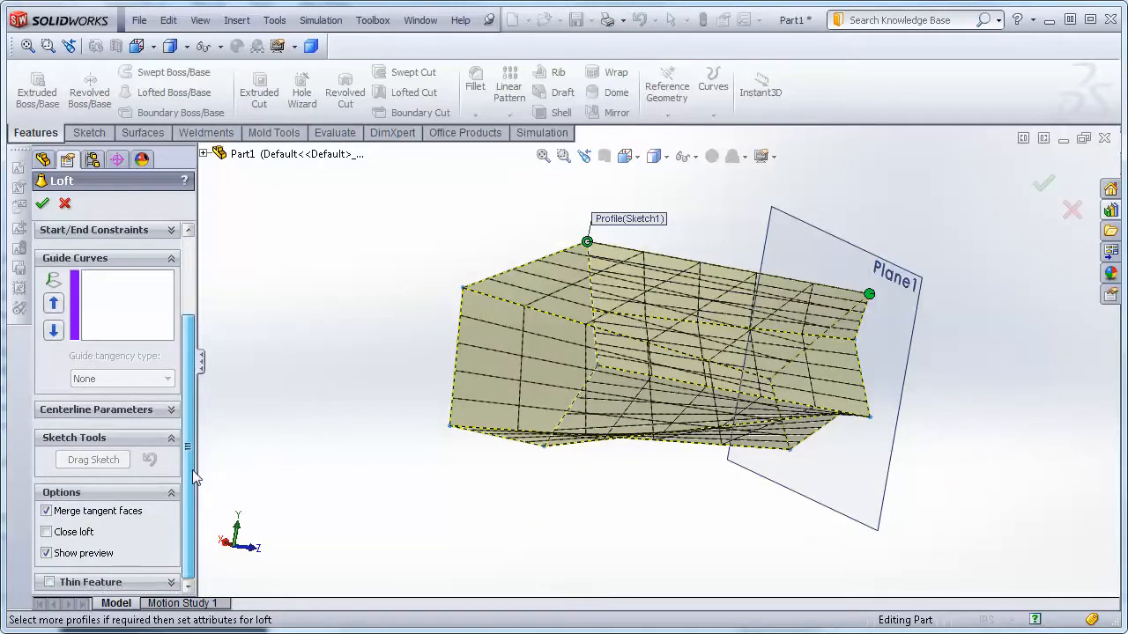
click(49, 582)
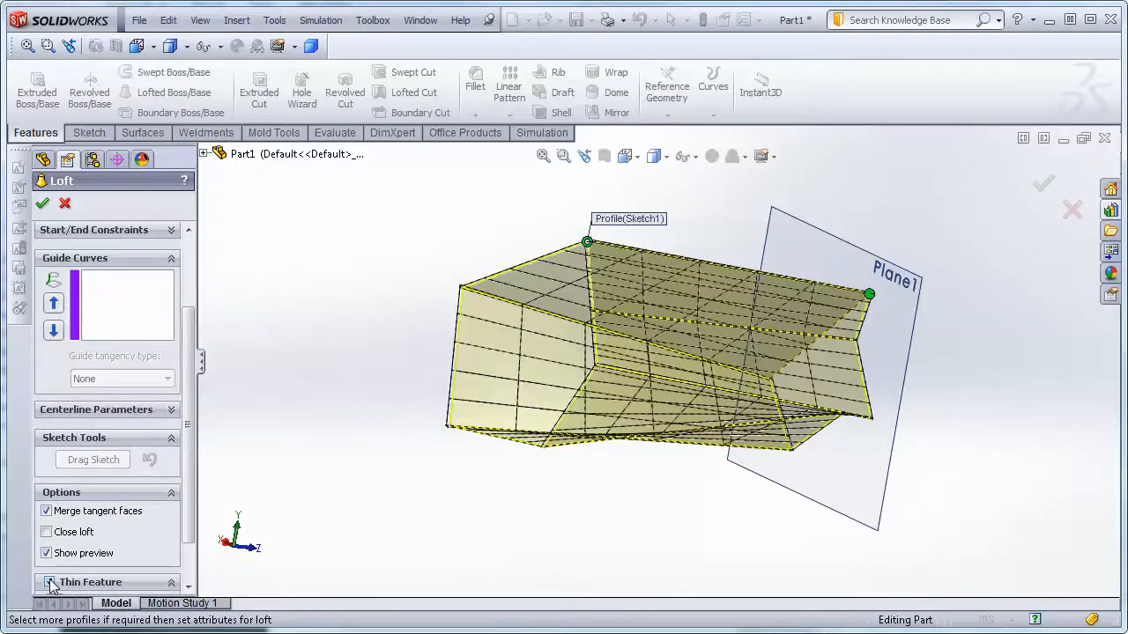
middle_drag(277, 441, 315, 447)
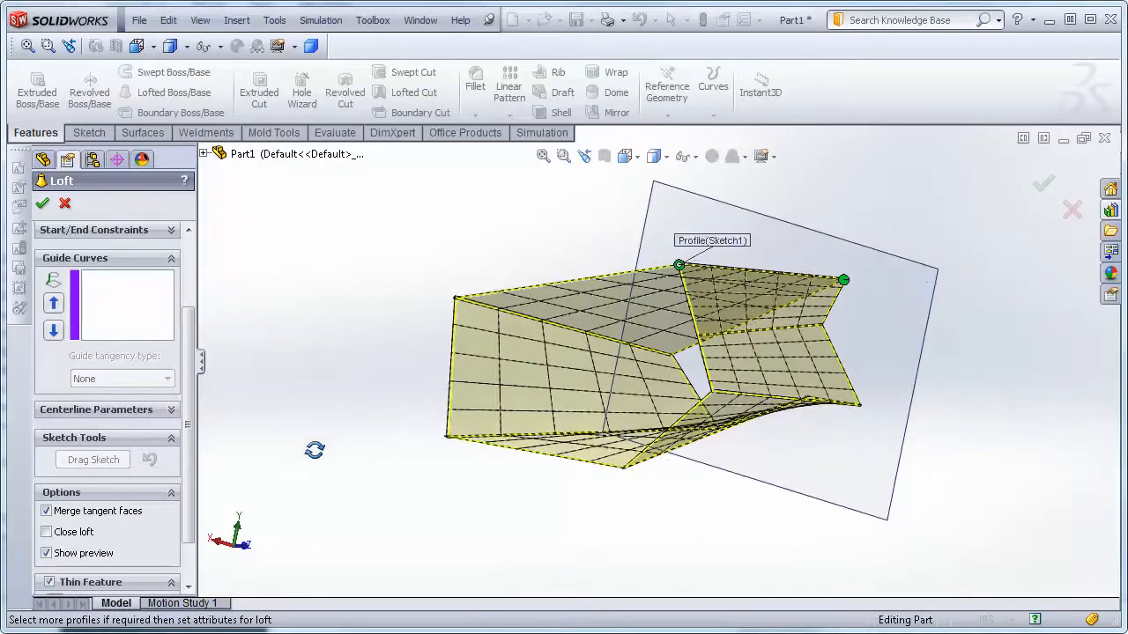
click(49, 582)
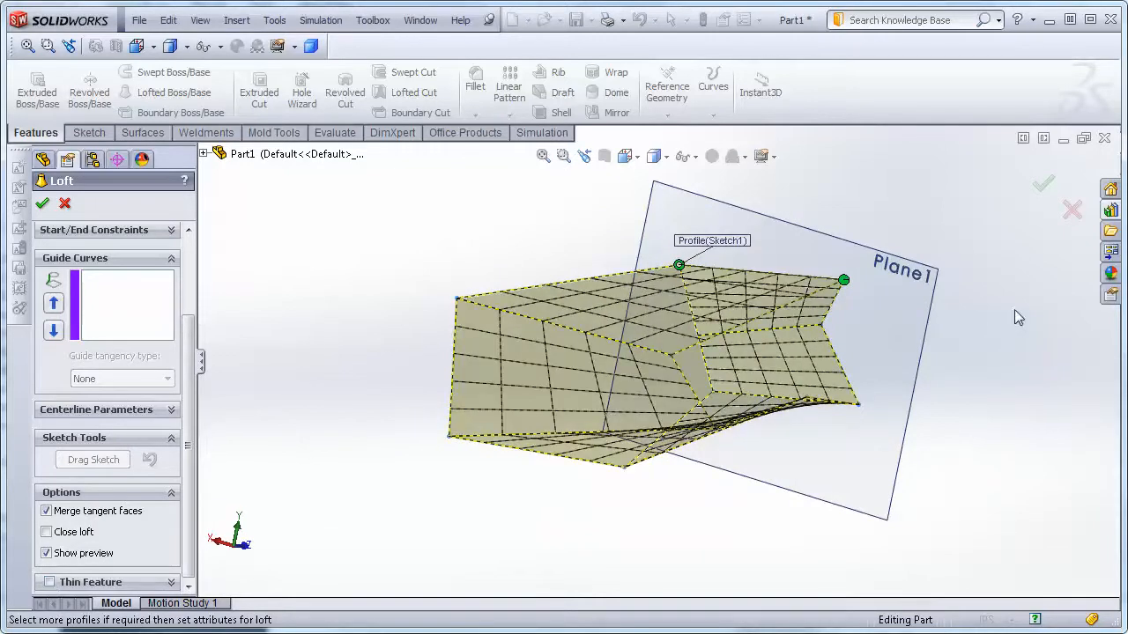
- Complete the solid loft and inspect its end faces and sides from several angles
click(1044, 186)
middle_drag(637, 461, 969, 273)
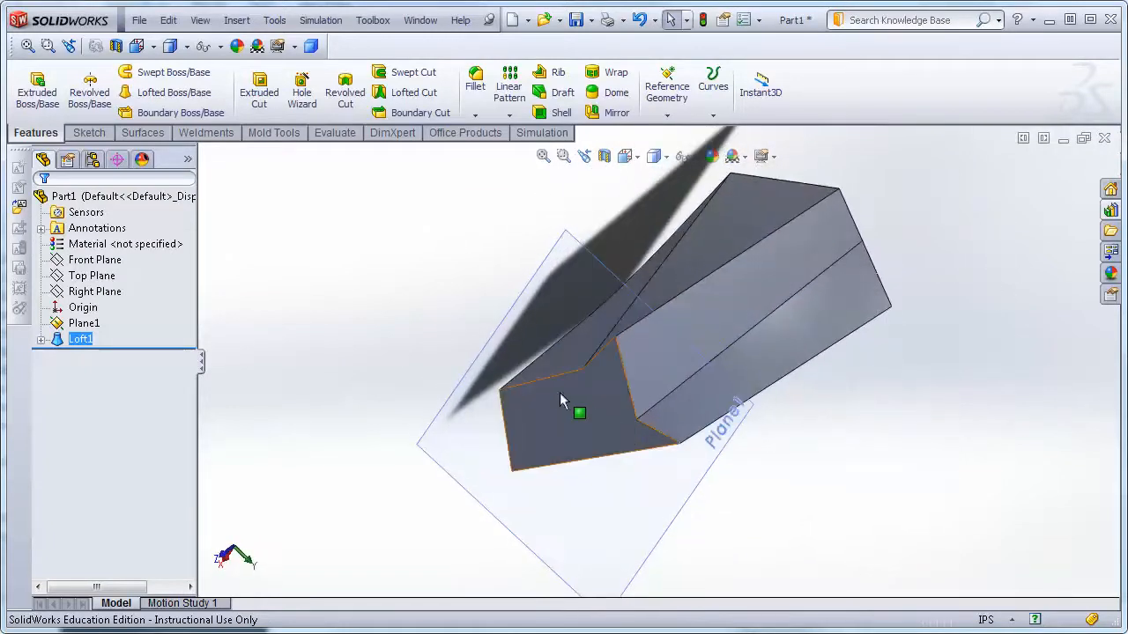
middle_drag(937, 378, 878, 396)
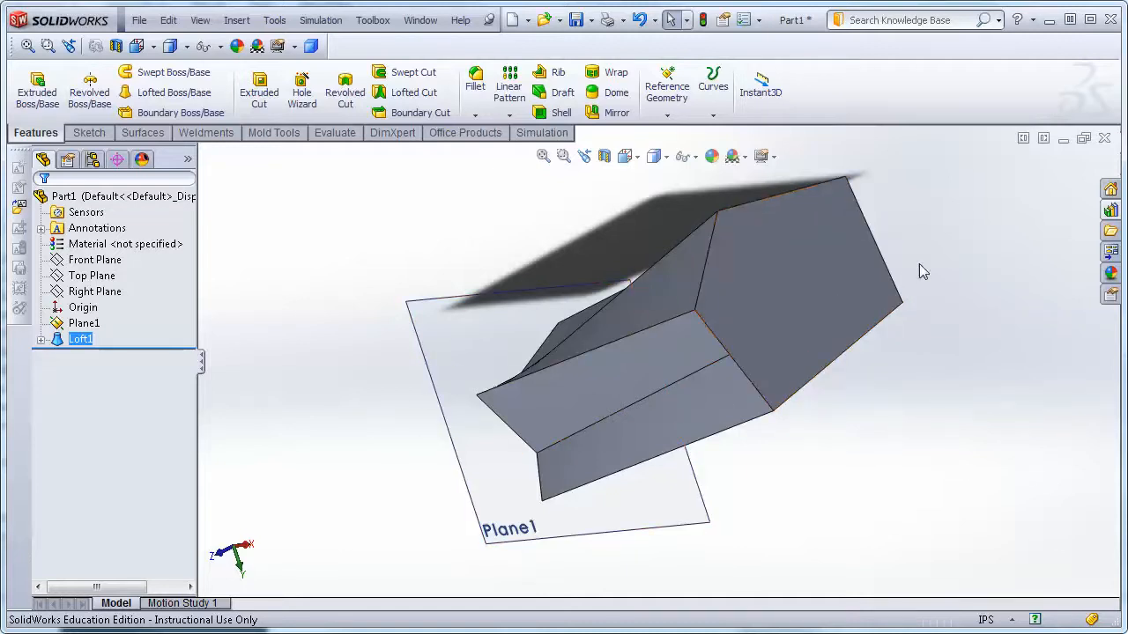
middle_drag(985, 256, 961, 474)
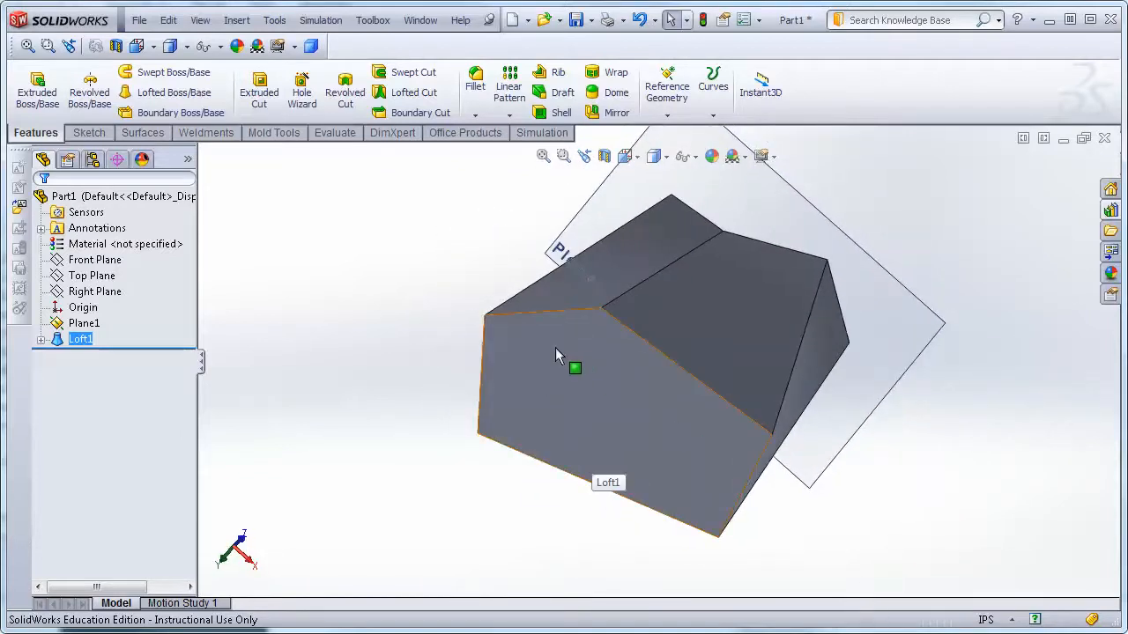
- Open a new sketch on the loft's five-sided end face and orient the view normal to it
click(592, 401)
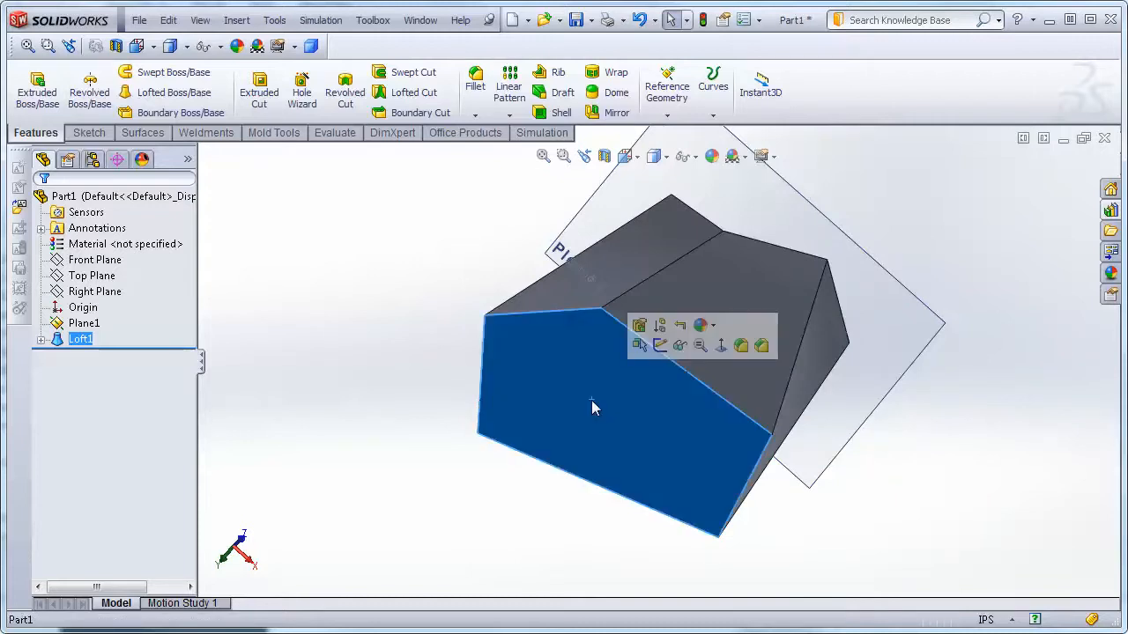
click(89, 133)
click(30, 85)
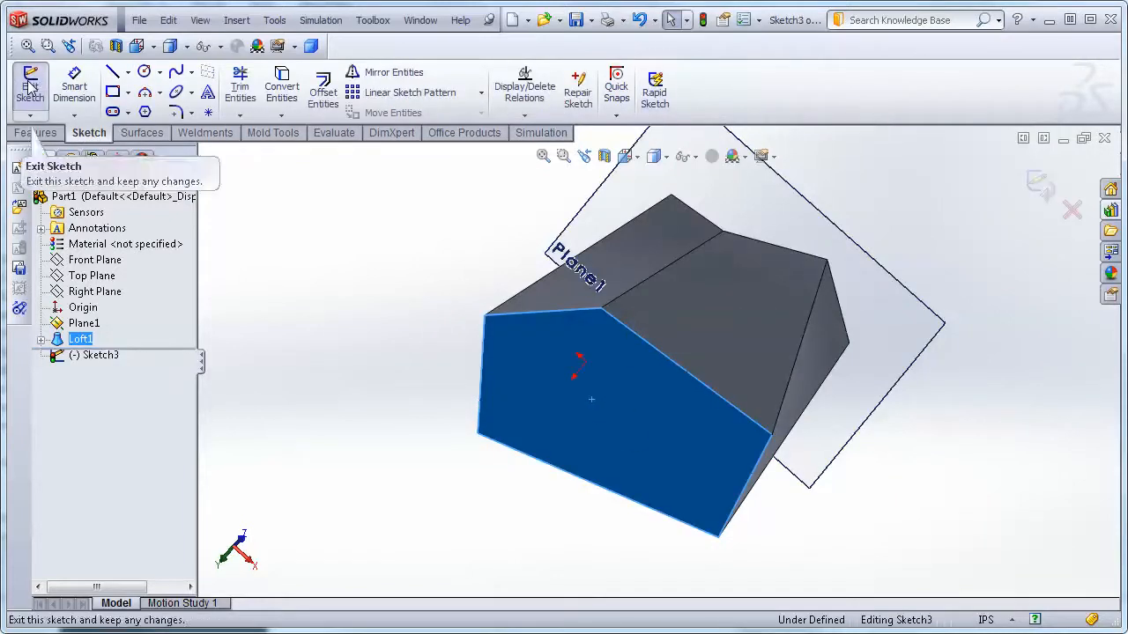
click(626, 156)
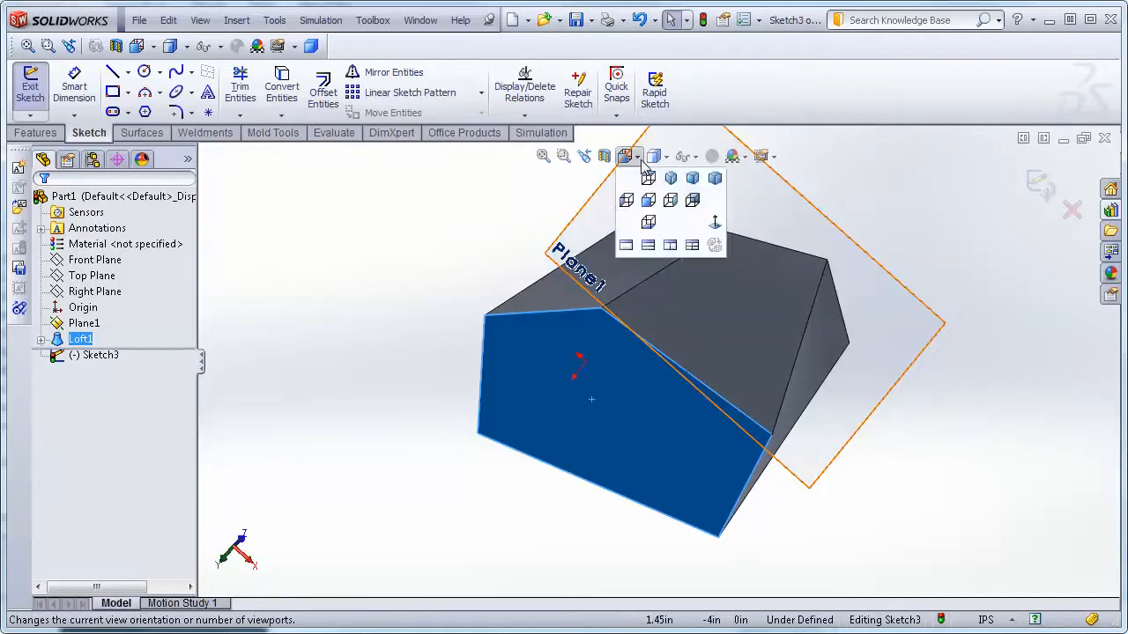
click(715, 224)
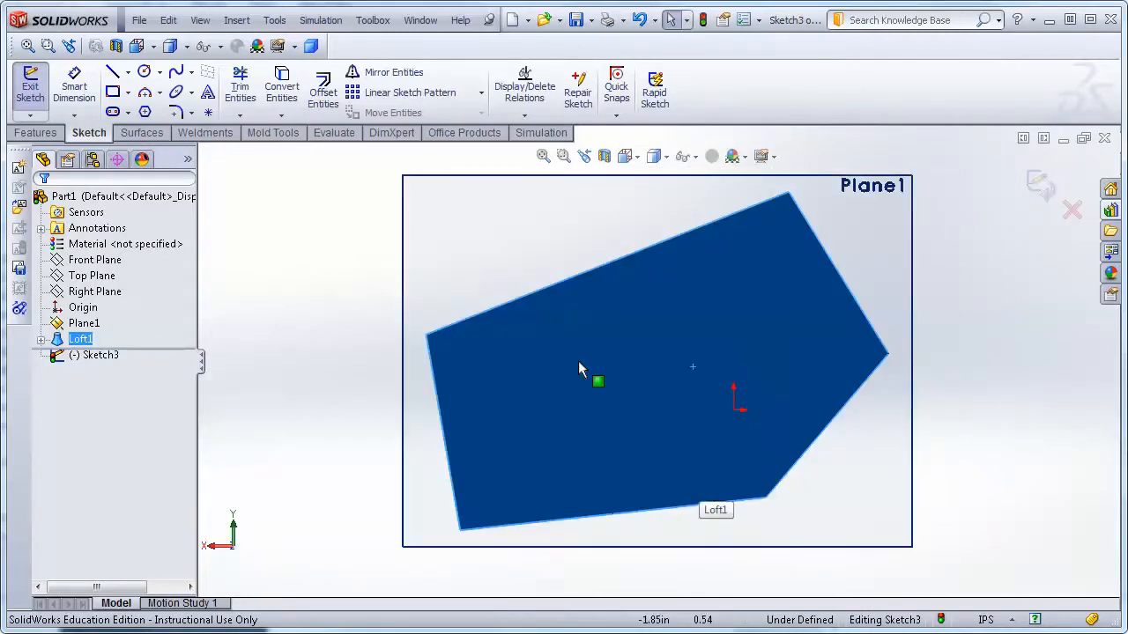
- Sketch a tilted ellipse with radii of about 0.73 and 0.46 in on the end face, away from the origin, and exit the sketch
click(178, 97)
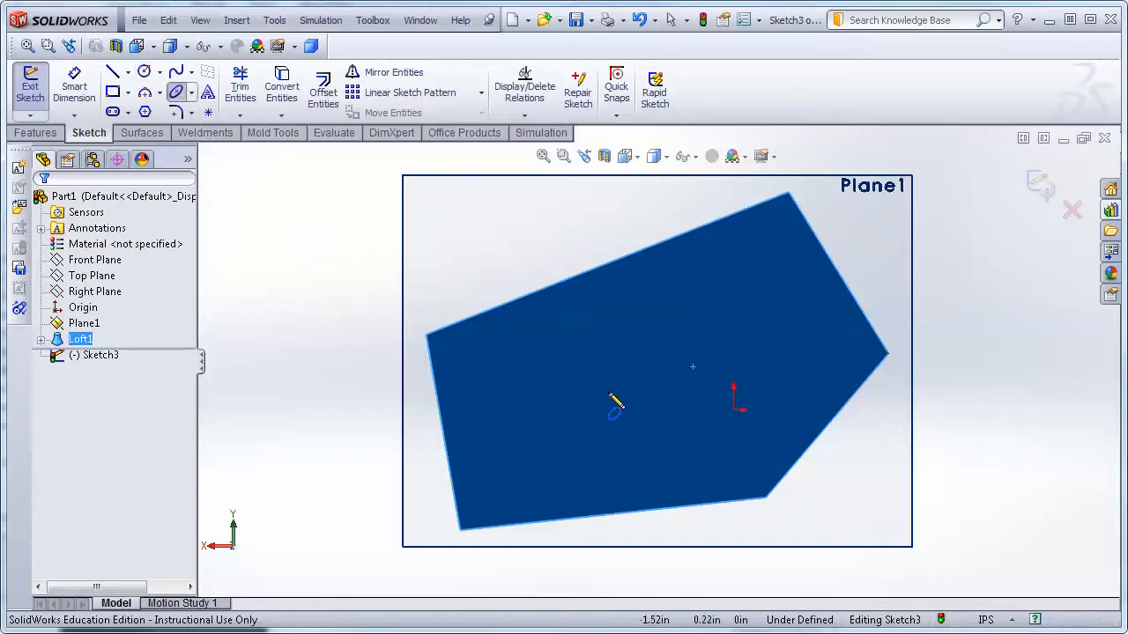
click(589, 391)
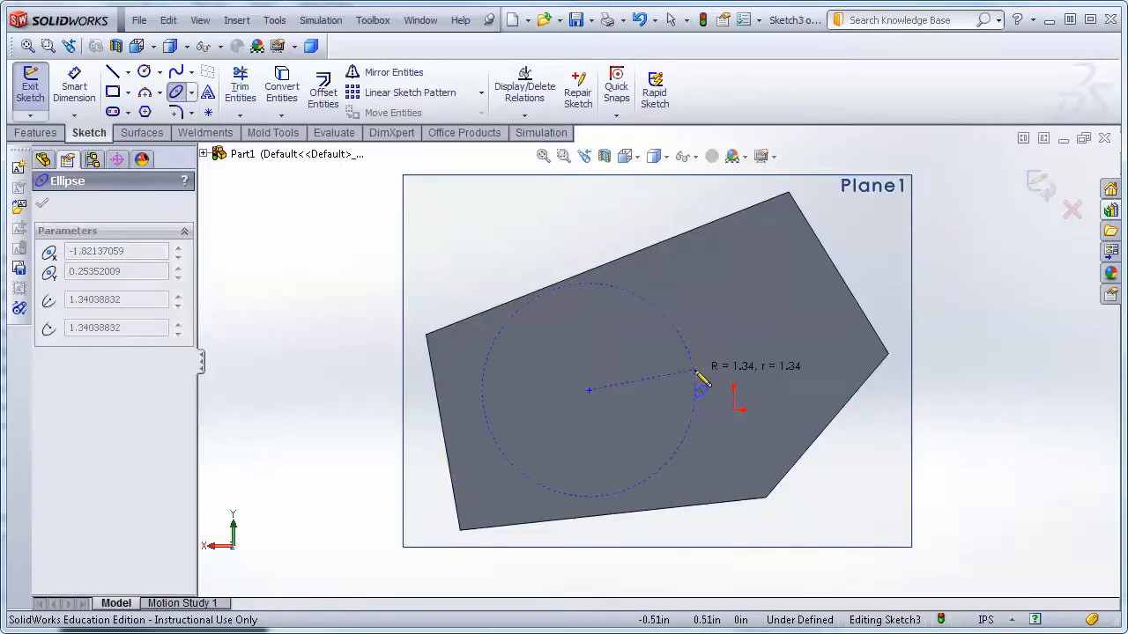
click(641, 368)
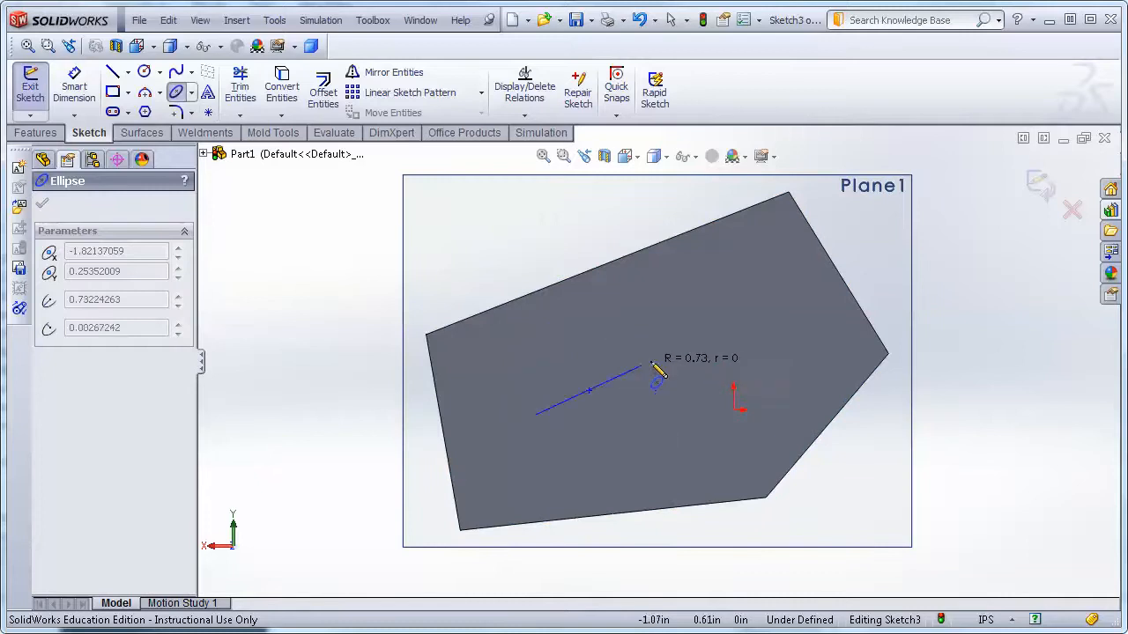
click(696, 393)
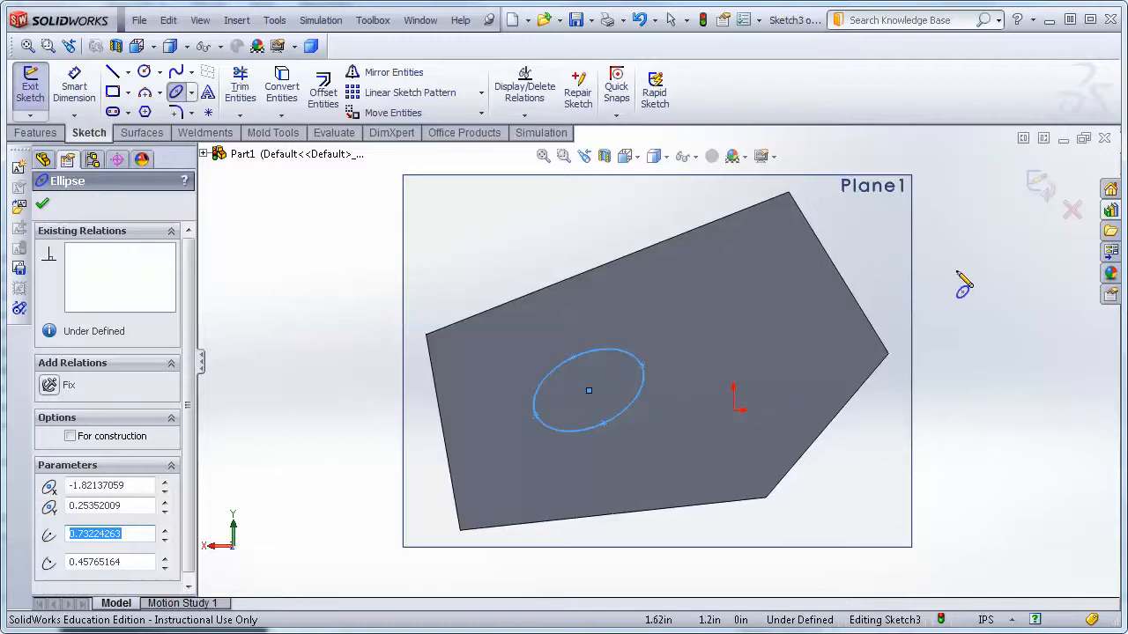
click(1041, 188)
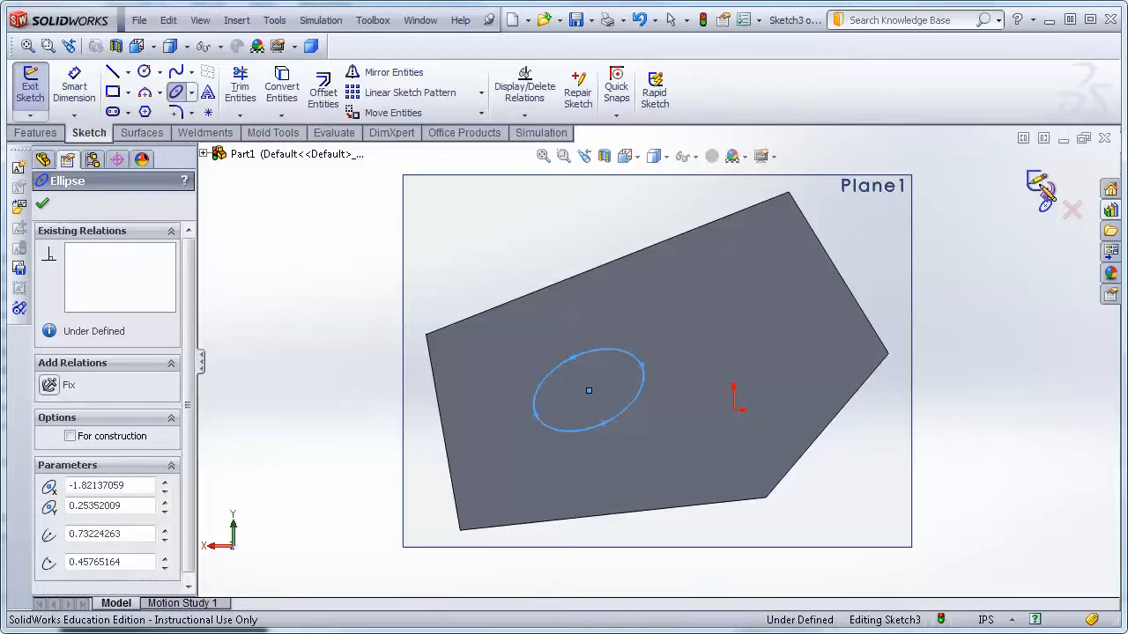
- Reopen the ellipse sketch with the loft's opposite, concave end face as the intended target and switch to the front view
mouse_move(984, 292)
middle_down()
mouse_move(907, 327)
mouse_move(819, 339)
middle_up()
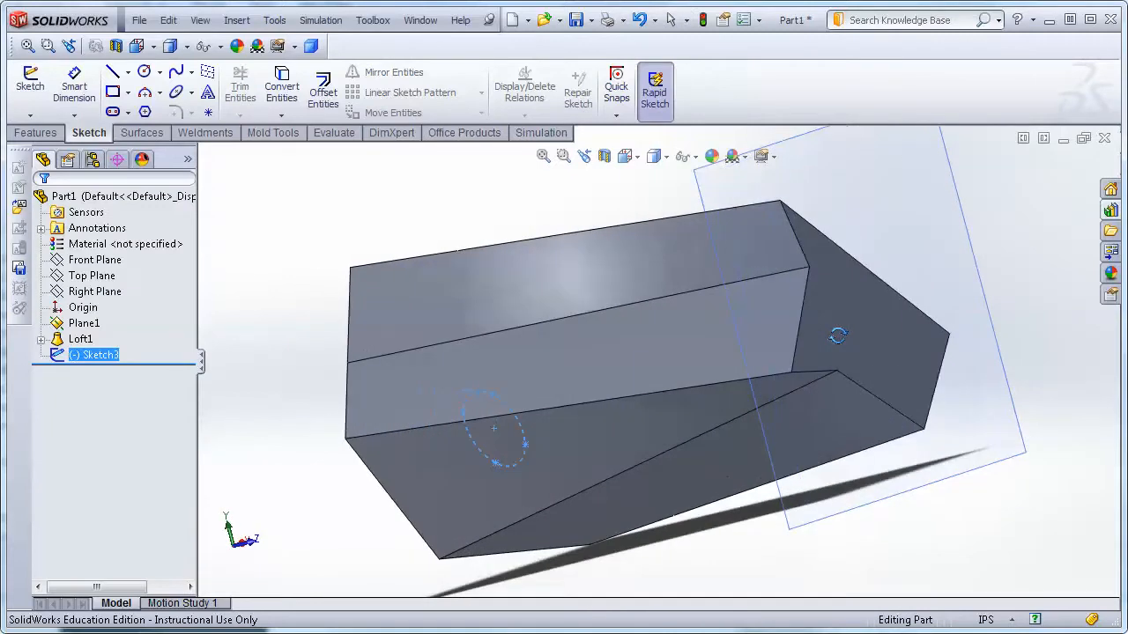
click(29, 82)
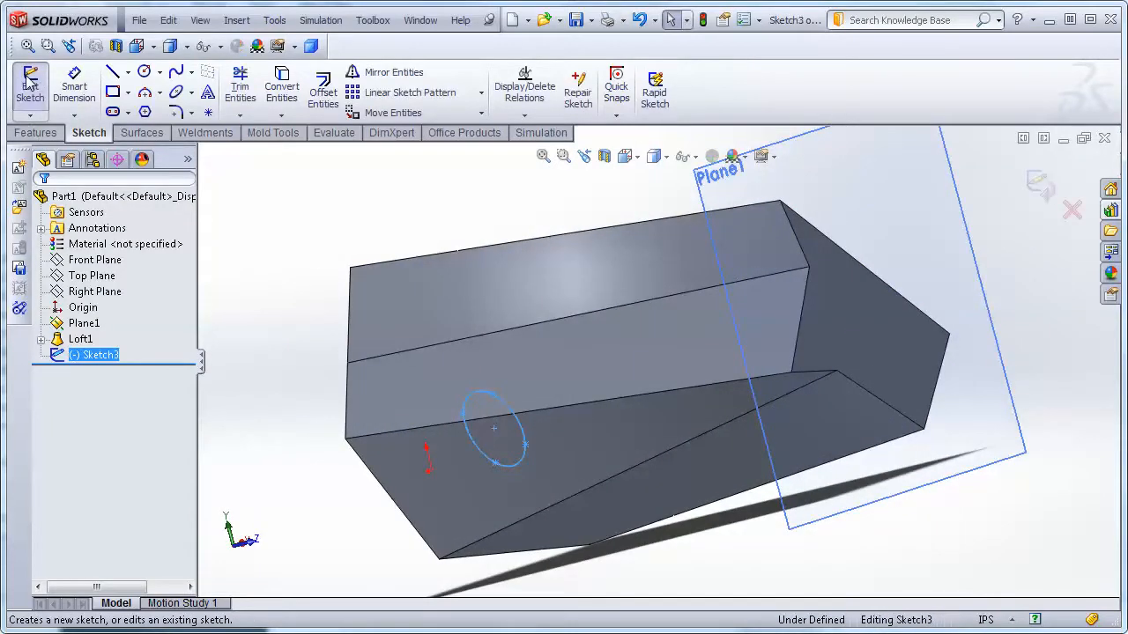
click(847, 322)
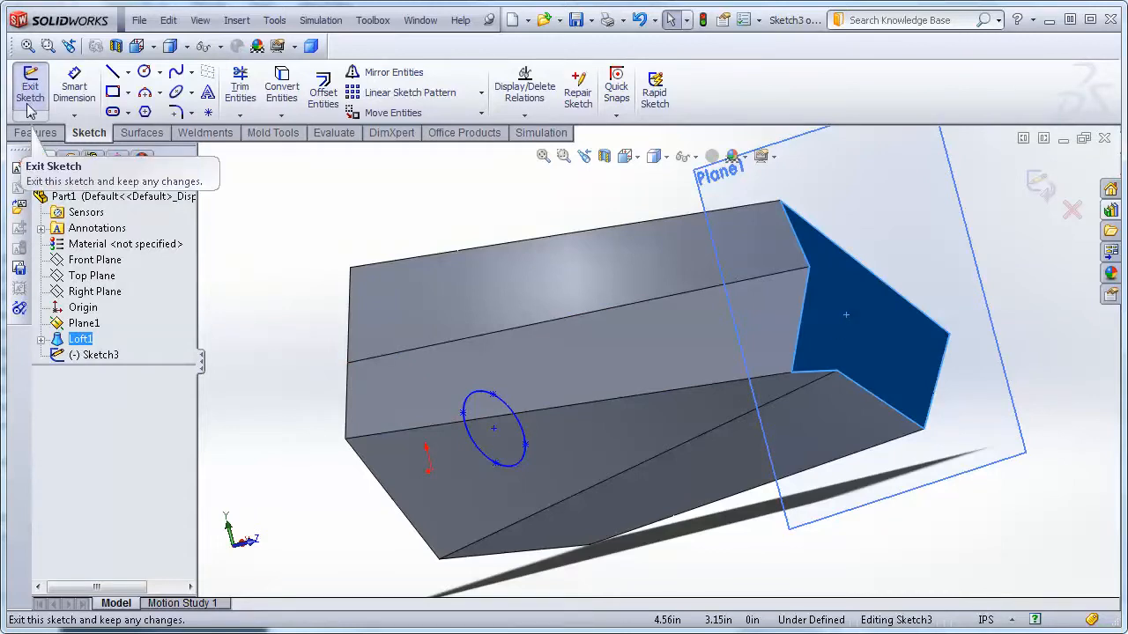
click(625, 156)
click(713, 225)
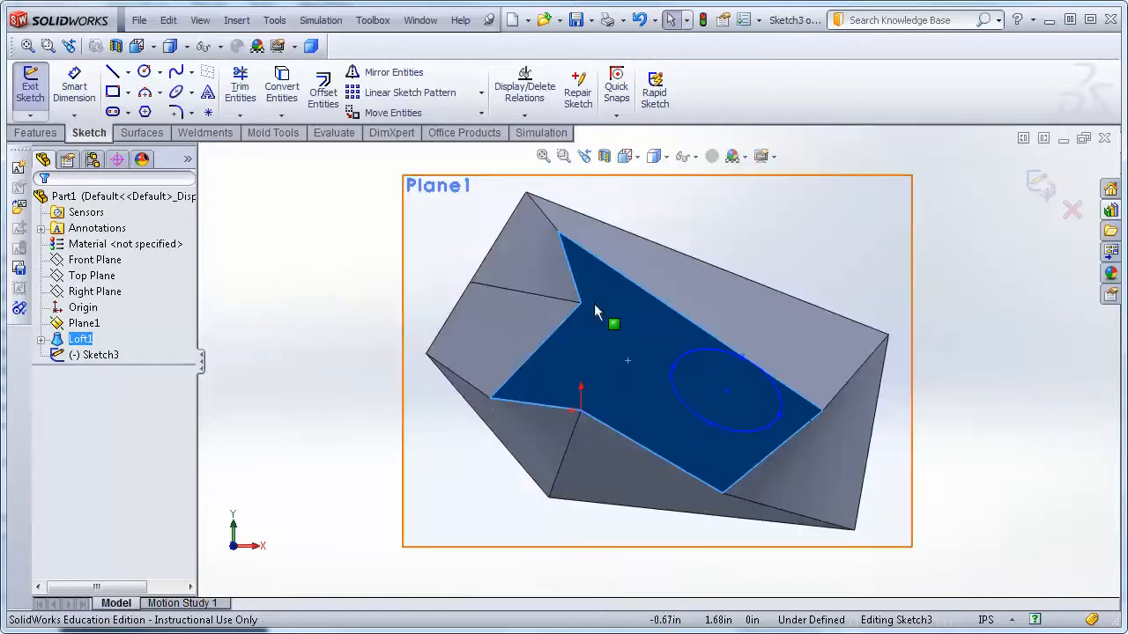
click(282, 344)
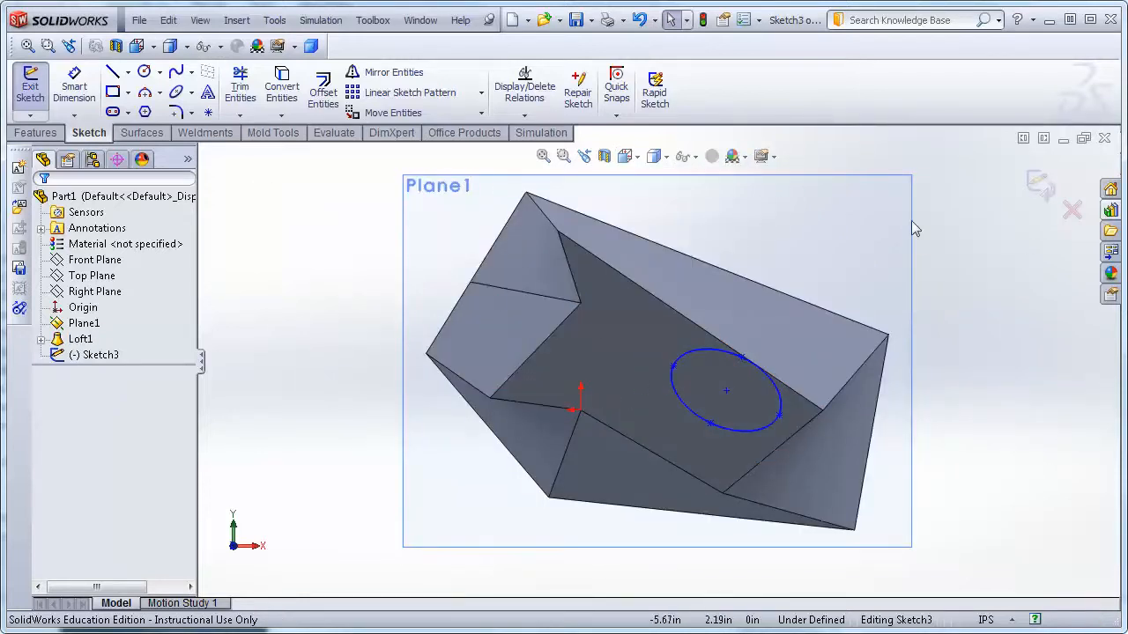
- Sketch a tilted straight slot about 1.13 in long and 0.66 in wide beside the ellipse and exit the sketch
click(113, 113)
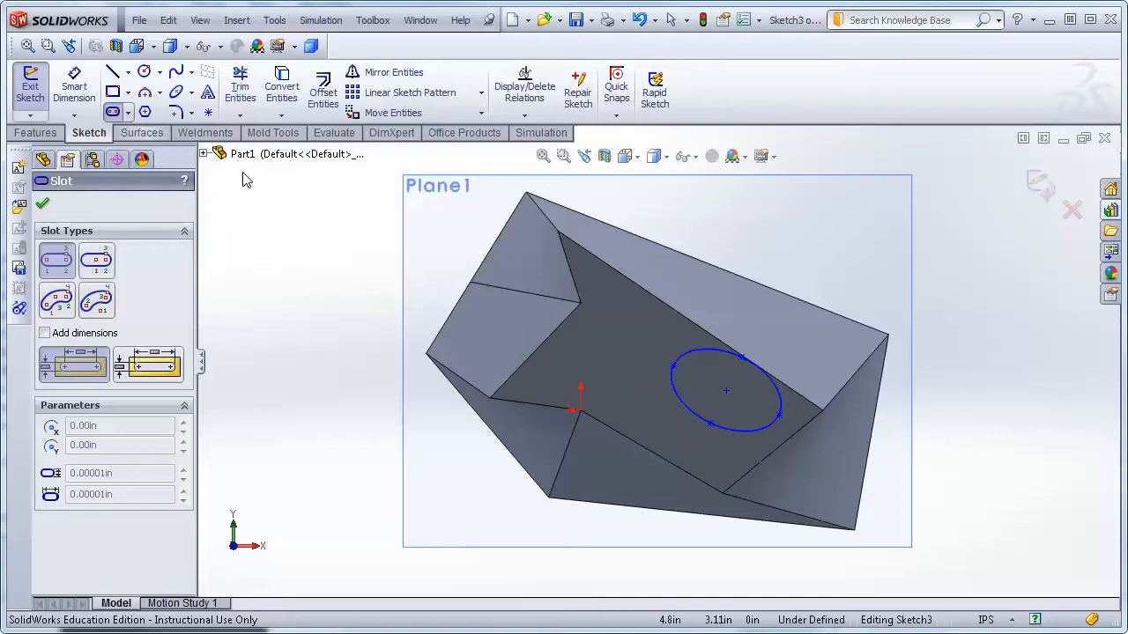
click(597, 367)
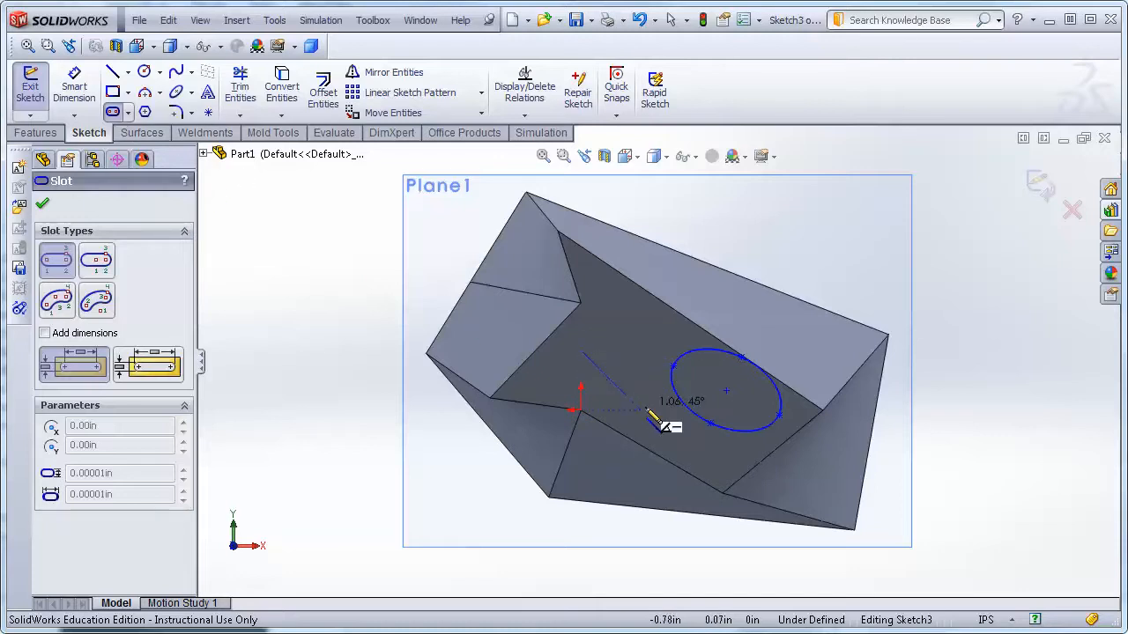
click(631, 374)
click(635, 370)
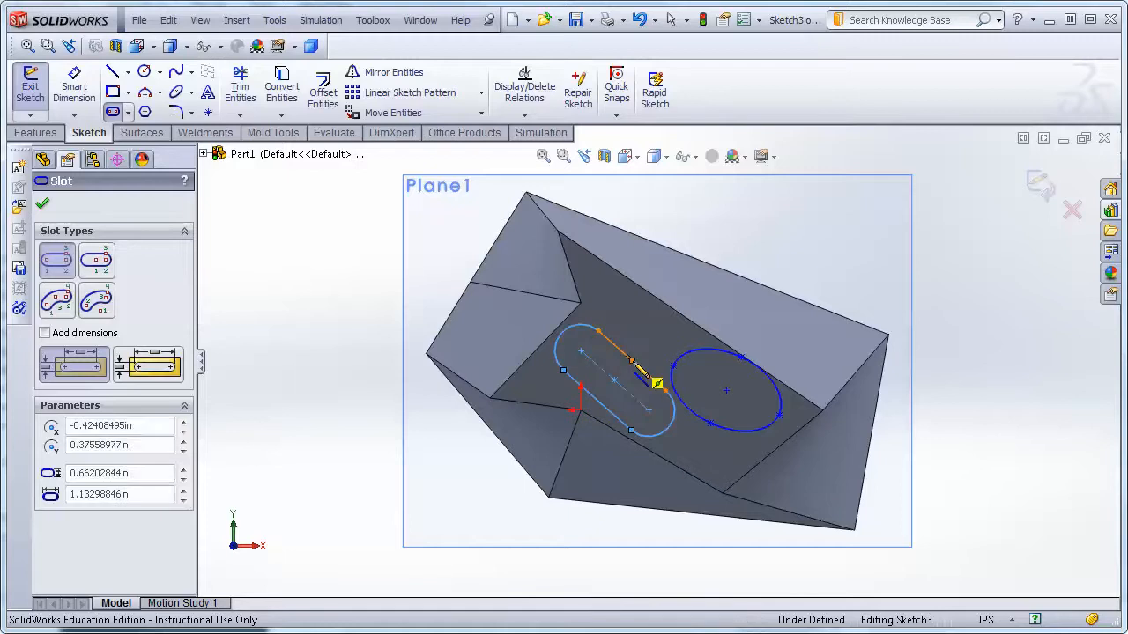
key(Escape)
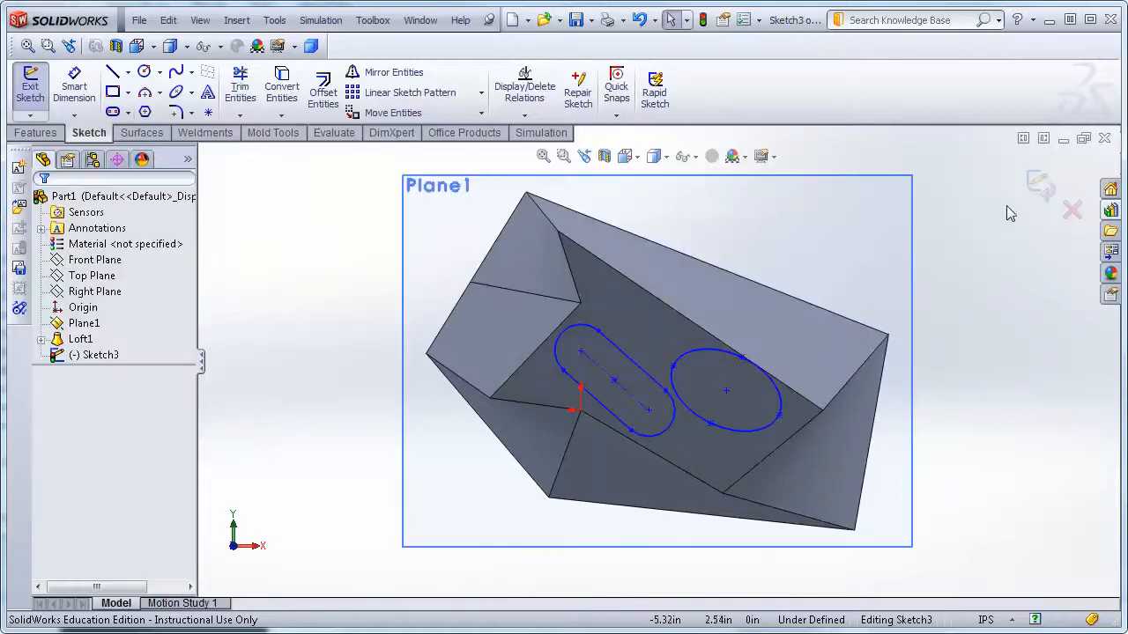
click(1040, 186)
- Edit Sketch3 again, delete the slot while keeping the ellipse, and exit the sketch
mouse_move(979, 300)
middle_down()
mouse_move(904, 385)
mouse_move(808, 413)
mouse_move(843, 412)
middle_up()
middle_click(569, 401)
middle_drag(569, 401, 614, 285)
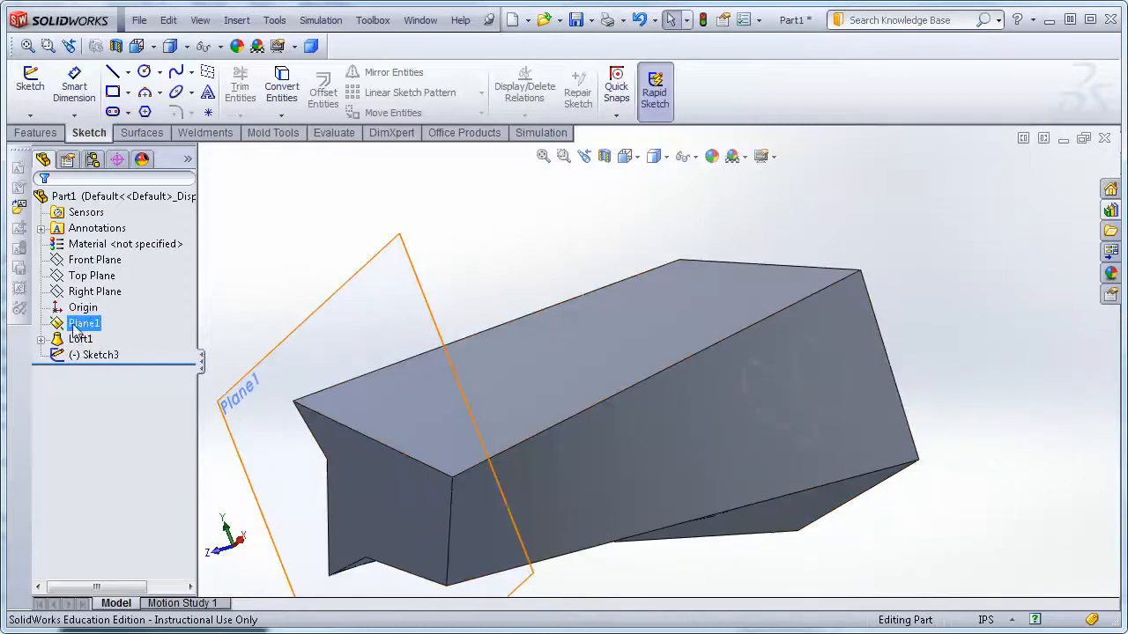
click(108, 356)
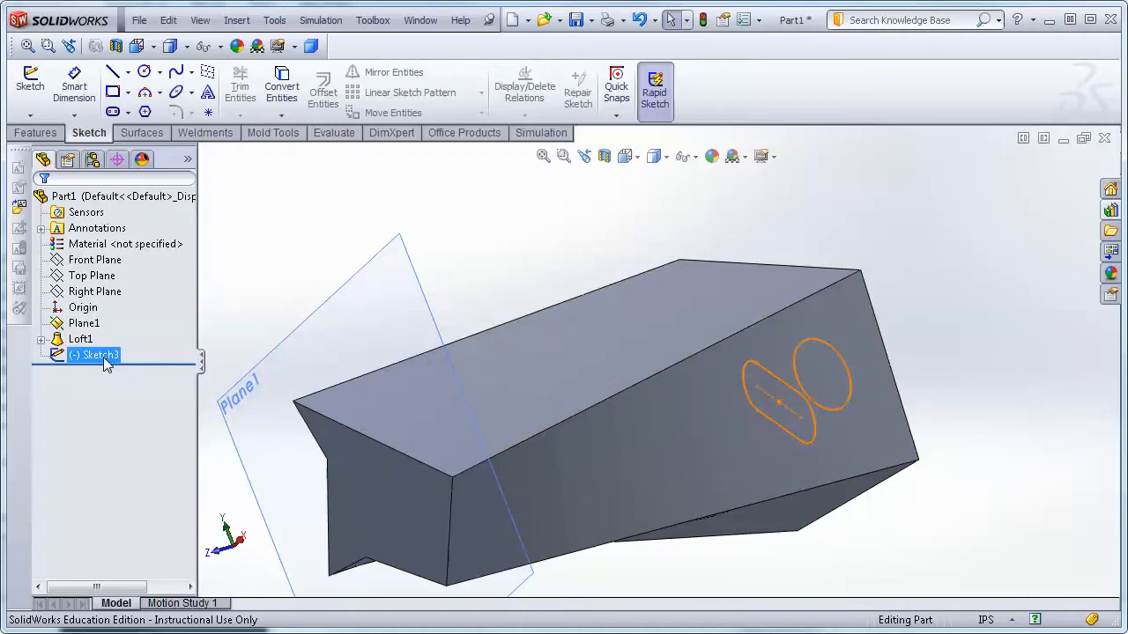
right_click(106, 361)
click(120, 308)
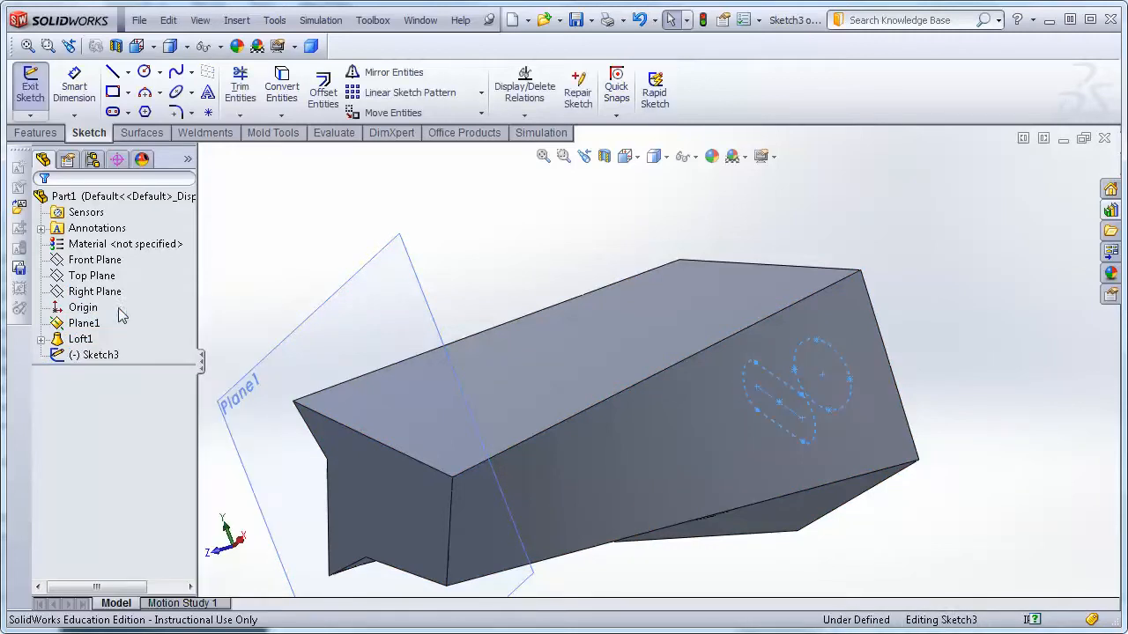
mouse_move(995, 413)
middle_down()
mouse_move(894, 433)
mouse_move(1033, 391)
middle_up()
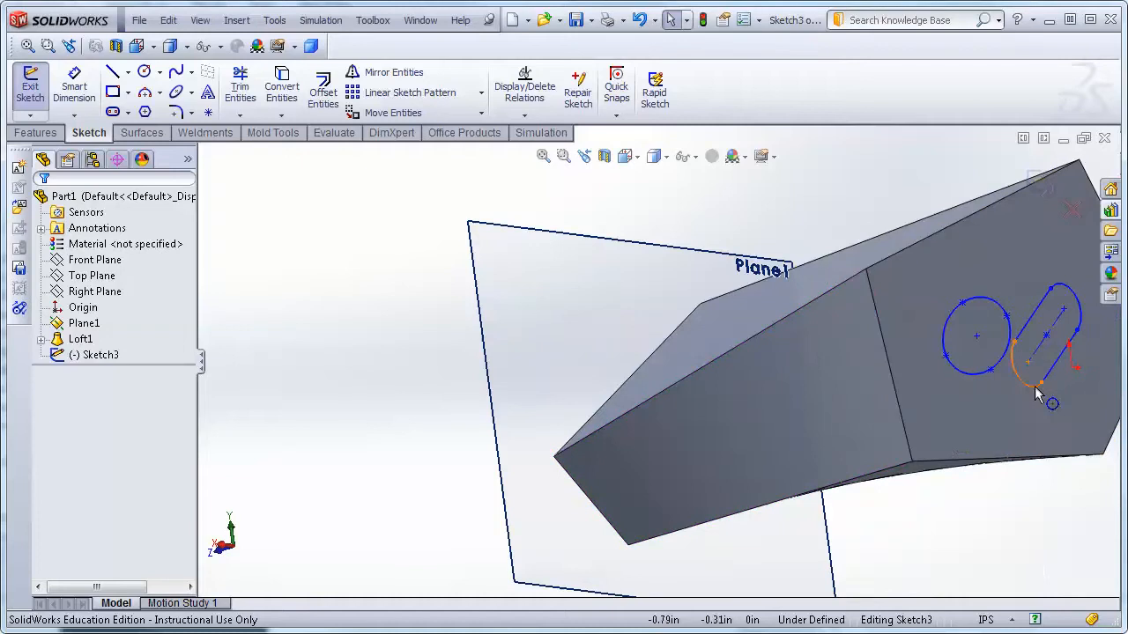
click(1035, 388)
key(Delete)
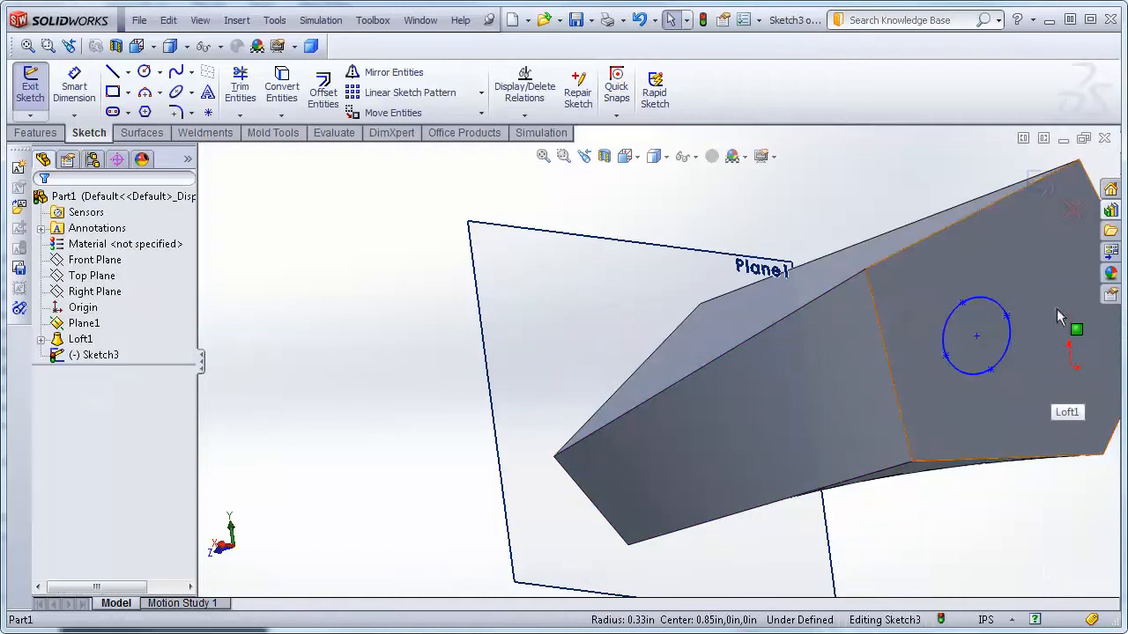
click(1031, 189)
- In a new sketch on Plane1, draw a tilted straight slot about 1.62 by 0.61 in over the concave end face, and exit the sketch
scroll(903, 317, up, 3)
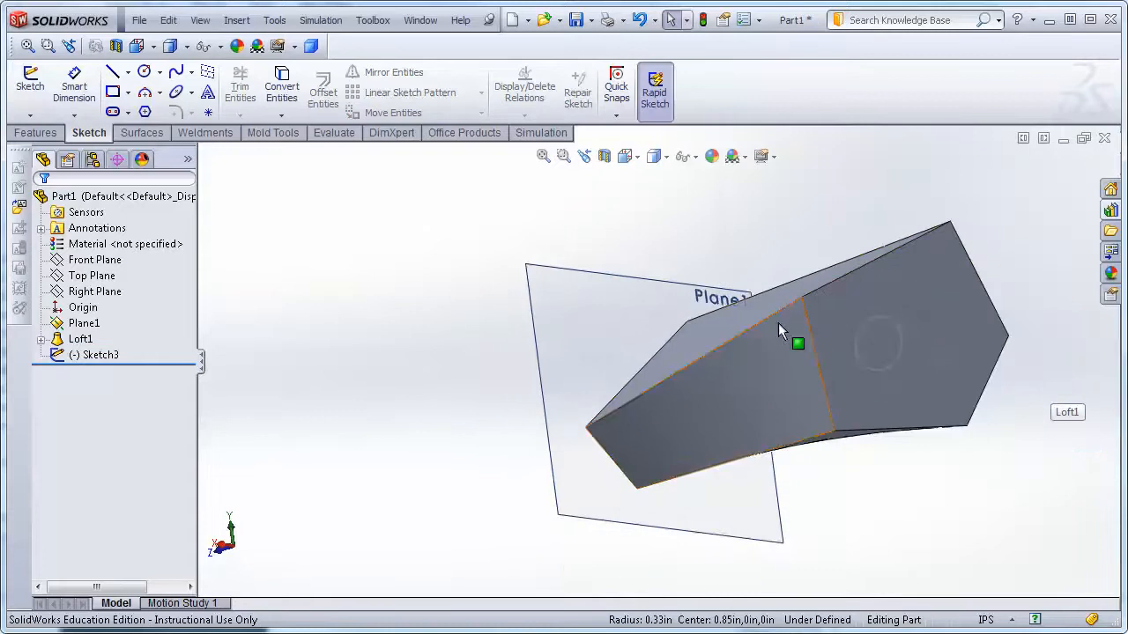
middle_drag(463, 398, 576, 360)
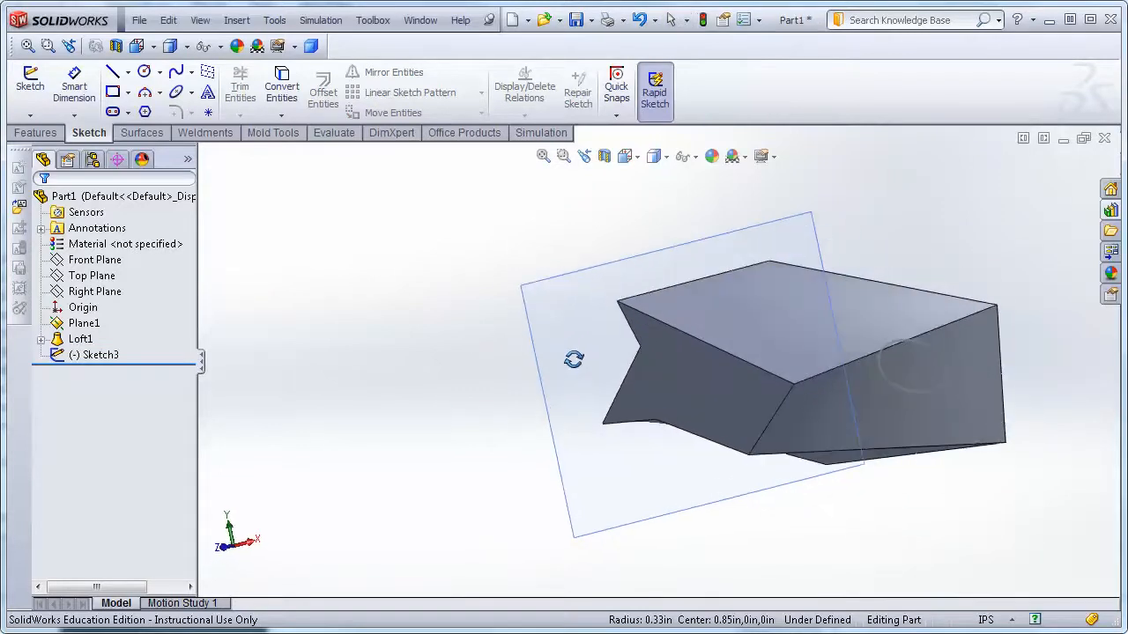
click(30, 83)
click(572, 351)
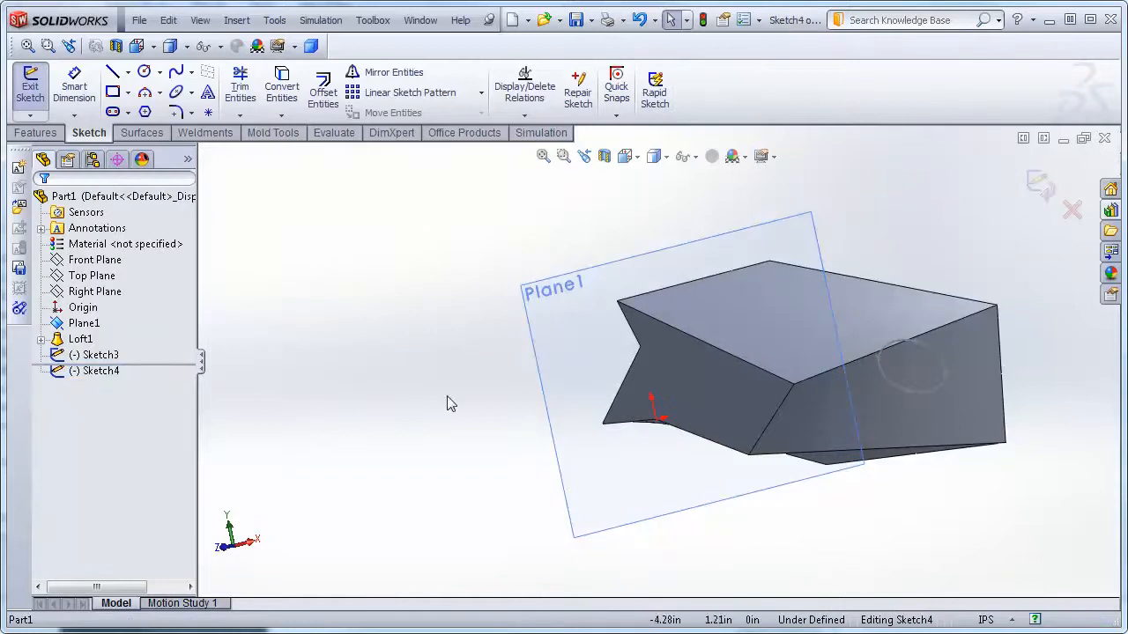
click(115, 113)
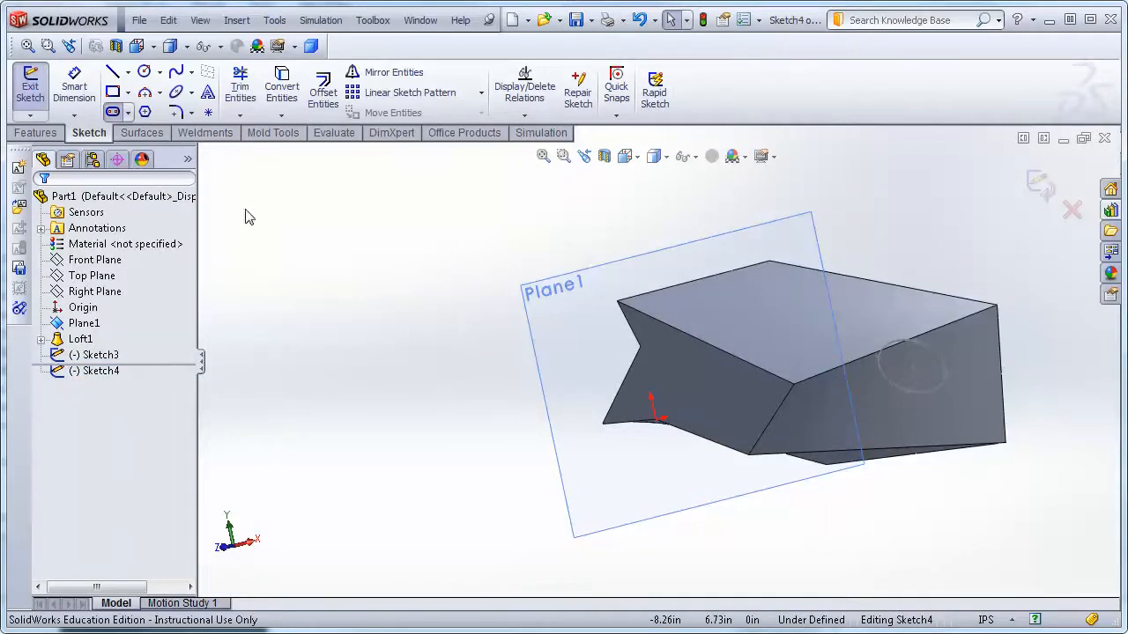
click(674, 364)
click(746, 395)
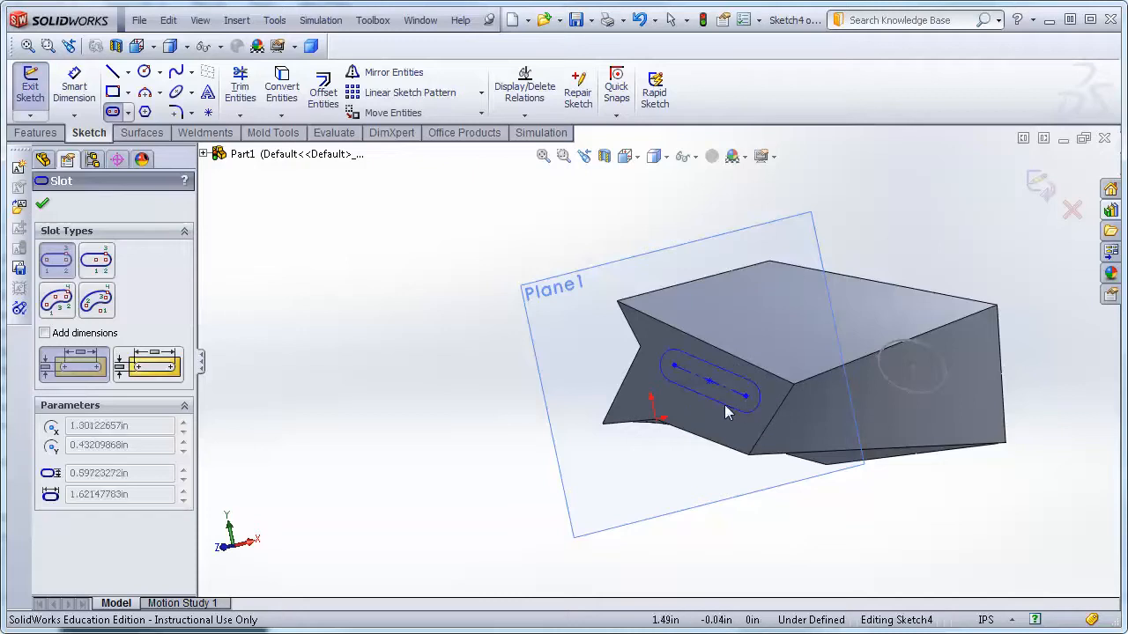
click(723, 412)
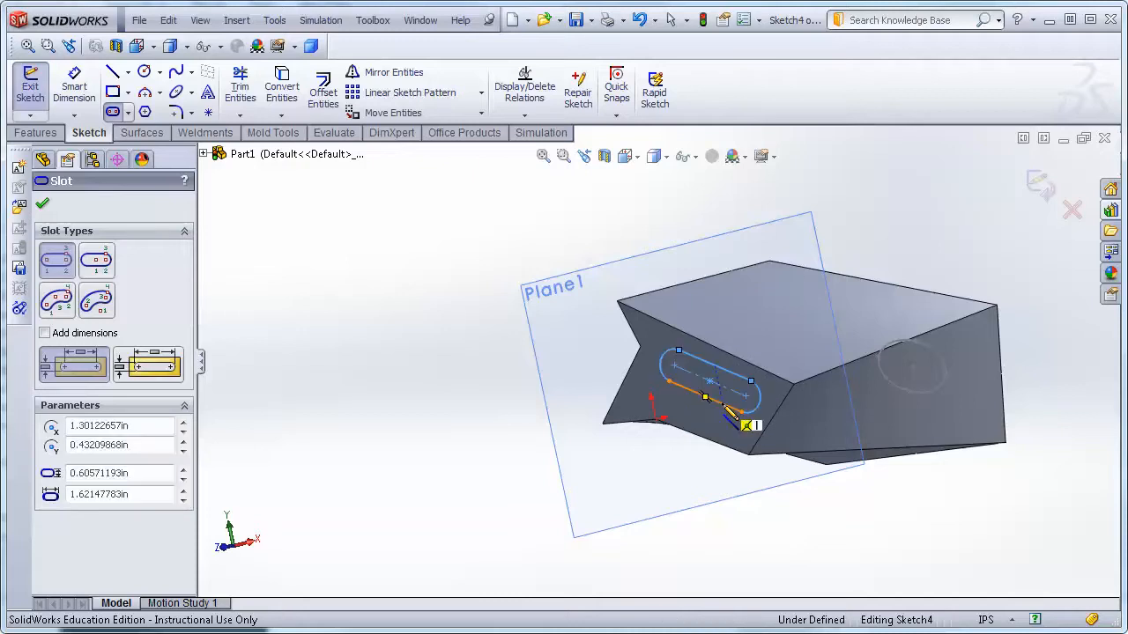
key(Escape)
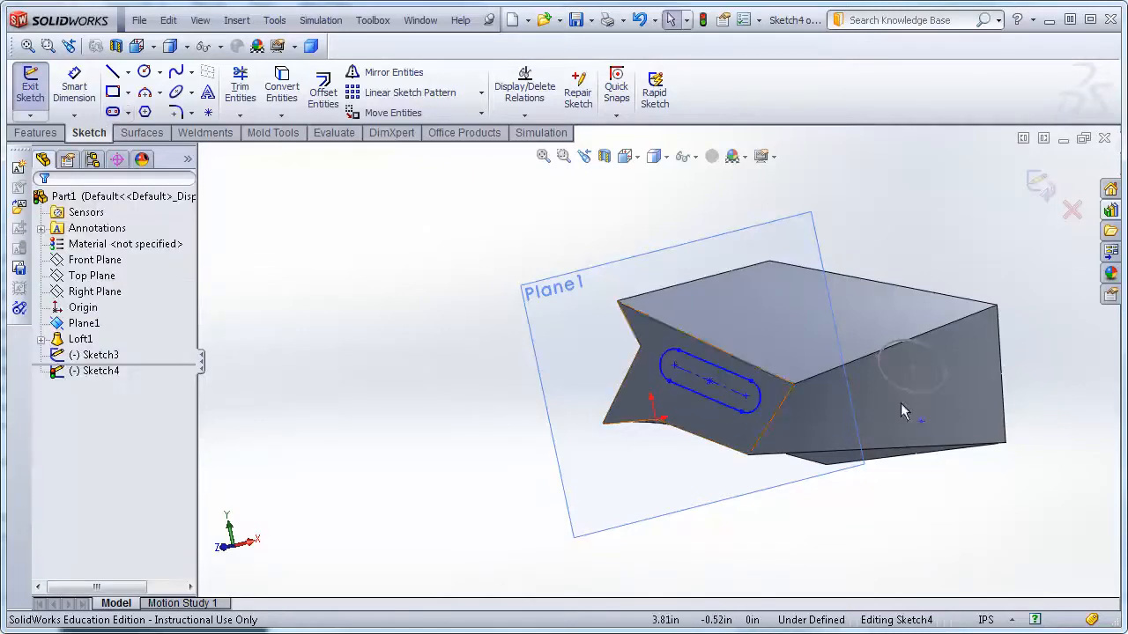
click(1040, 185)
- Start a Lofted Cut using the slot sketch and the ellipse sketch as its profiles
mouse_move(994, 254)
middle_down()
mouse_move(919, 308)
mouse_move(856, 319)
mouse_move(959, 290)
mouse_move(936, 370)
mouse_move(917, 375)
middle_up()
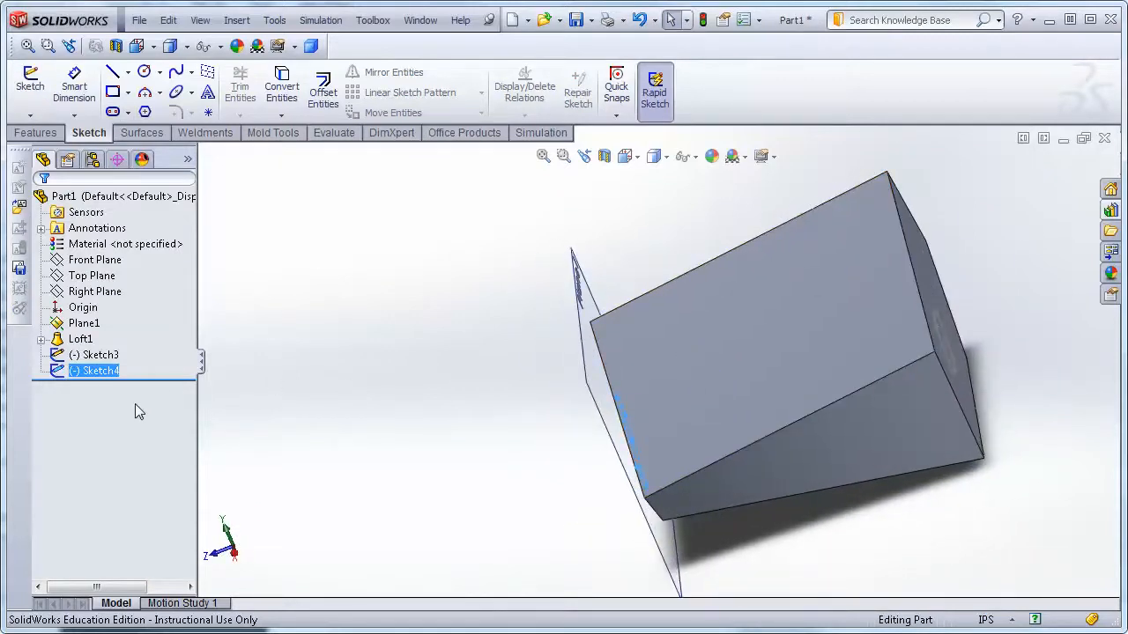
ctrl+click(110, 355)
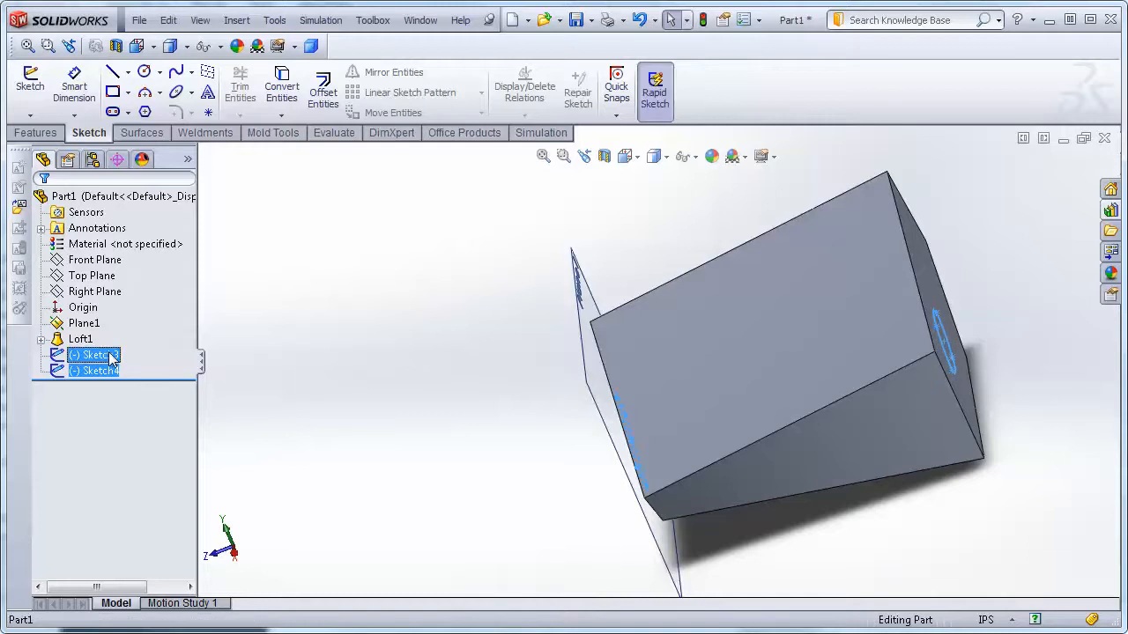
click(30, 133)
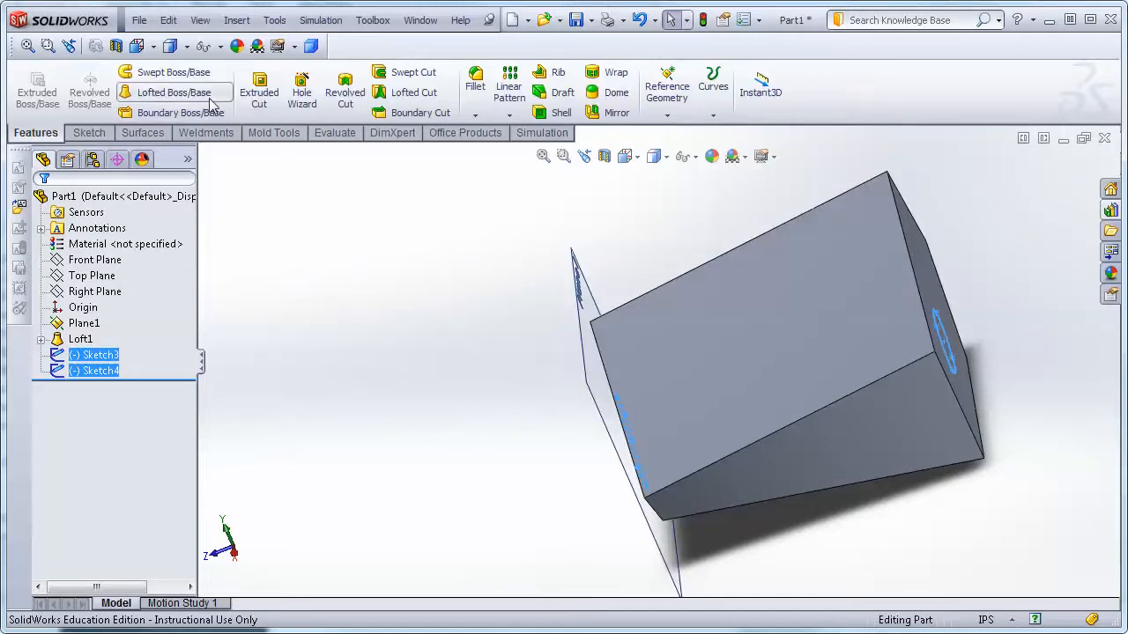
click(407, 94)
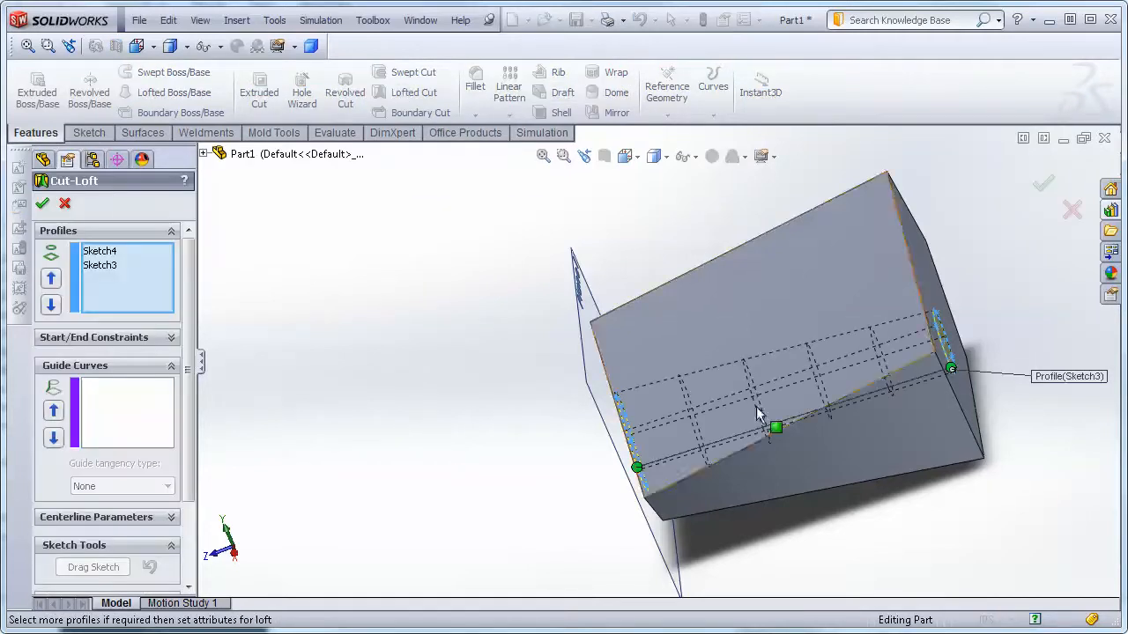
- Move the slot profile's loft connector to the other end of its end arc and complete the lofted cut
middle_drag(860, 482, 994, 441)
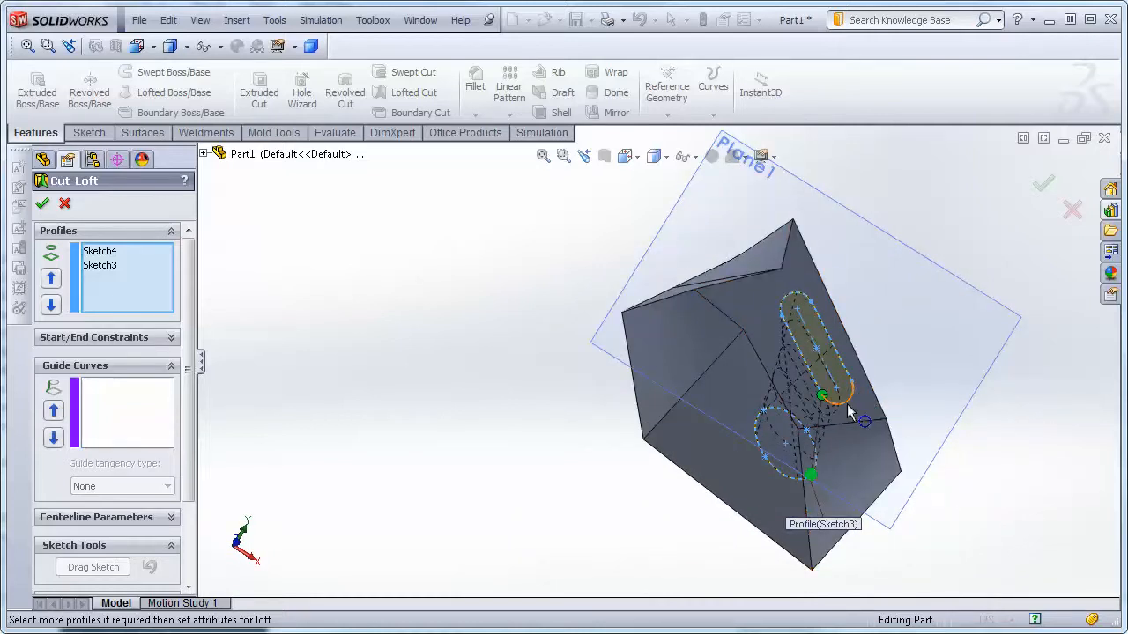
drag(849, 397, 851, 395)
scroll(852, 394, up, 2)
scroll(852, 395, down, 2)
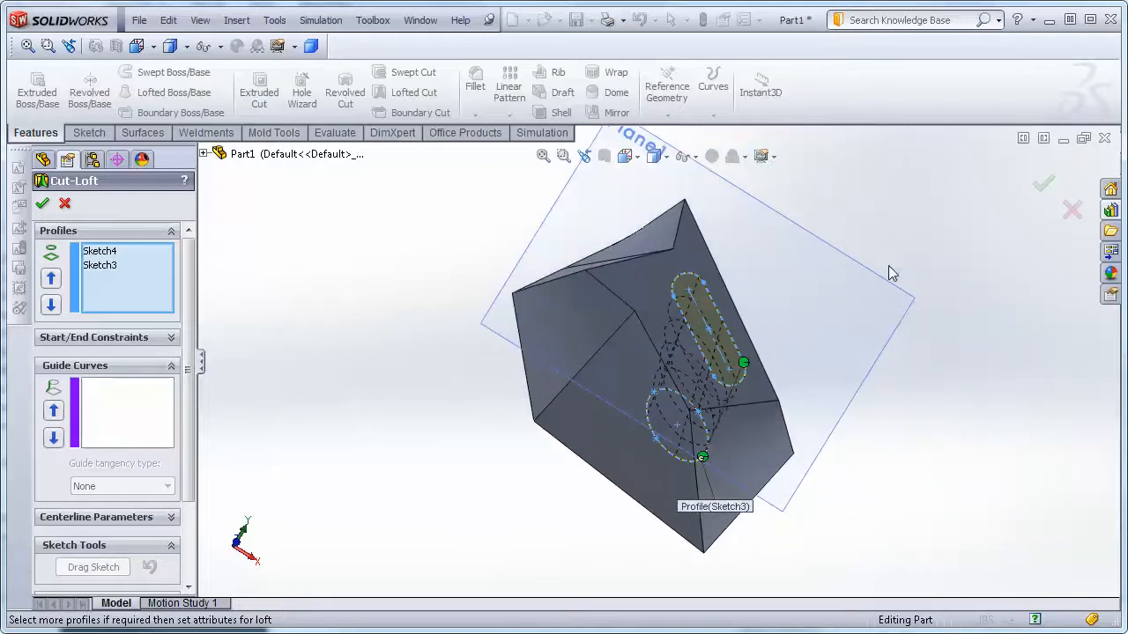
click(1042, 186)
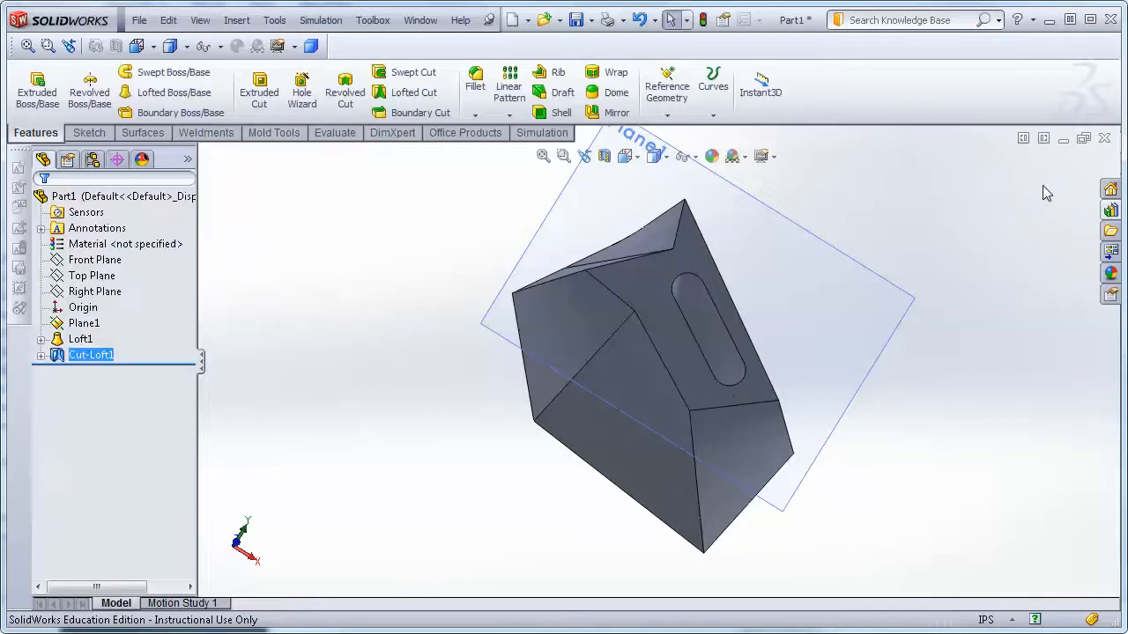
- Show the part in Wireframe and examine how the cut runs between the ellipse and the slot from several angles
middle_drag(952, 186, 748, 275)
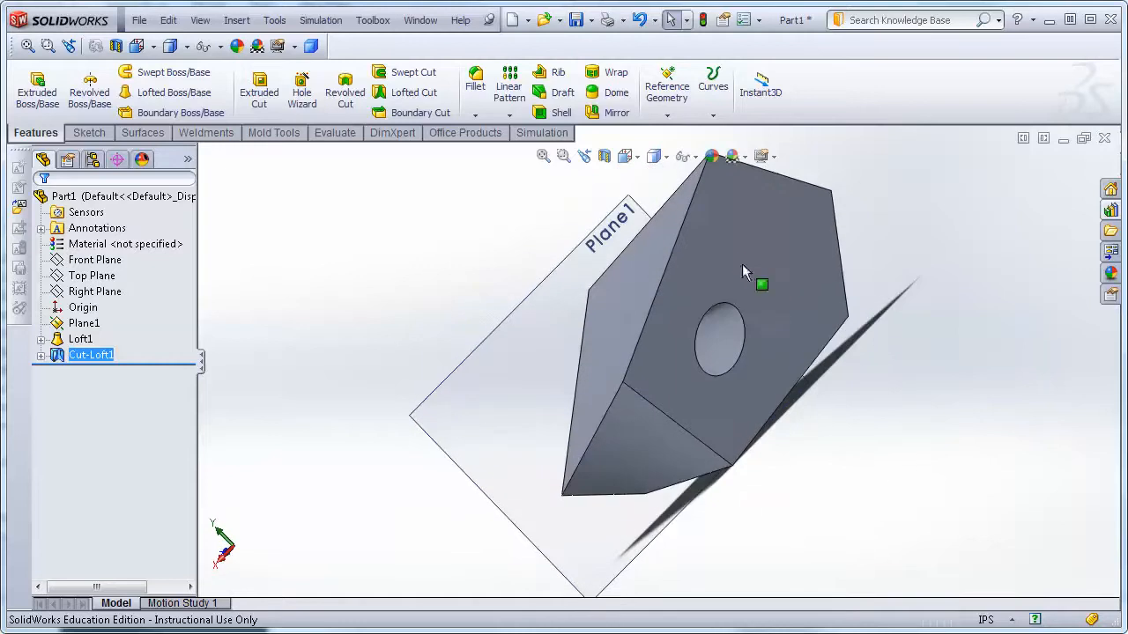
click(668, 159)
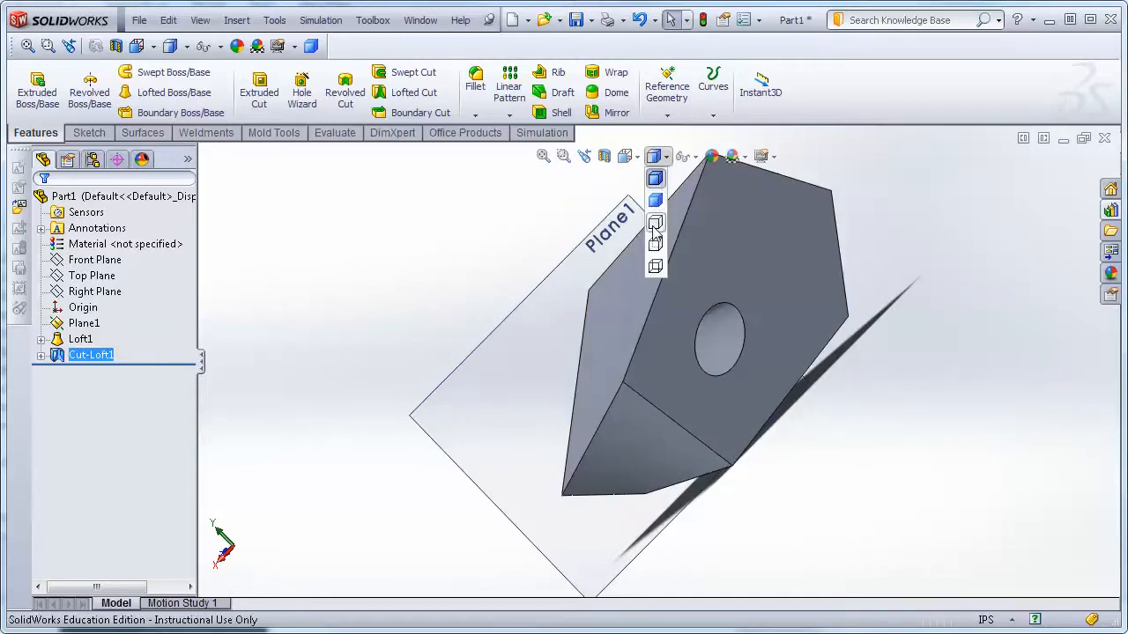
click(655, 266)
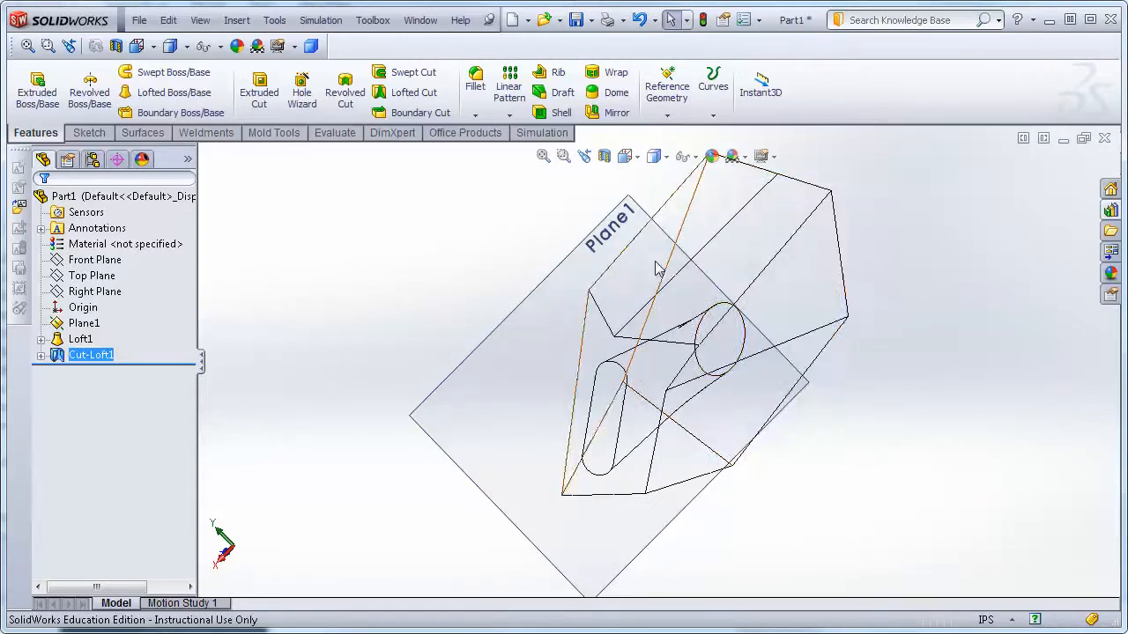
middle_drag(725, 449, 704, 402)
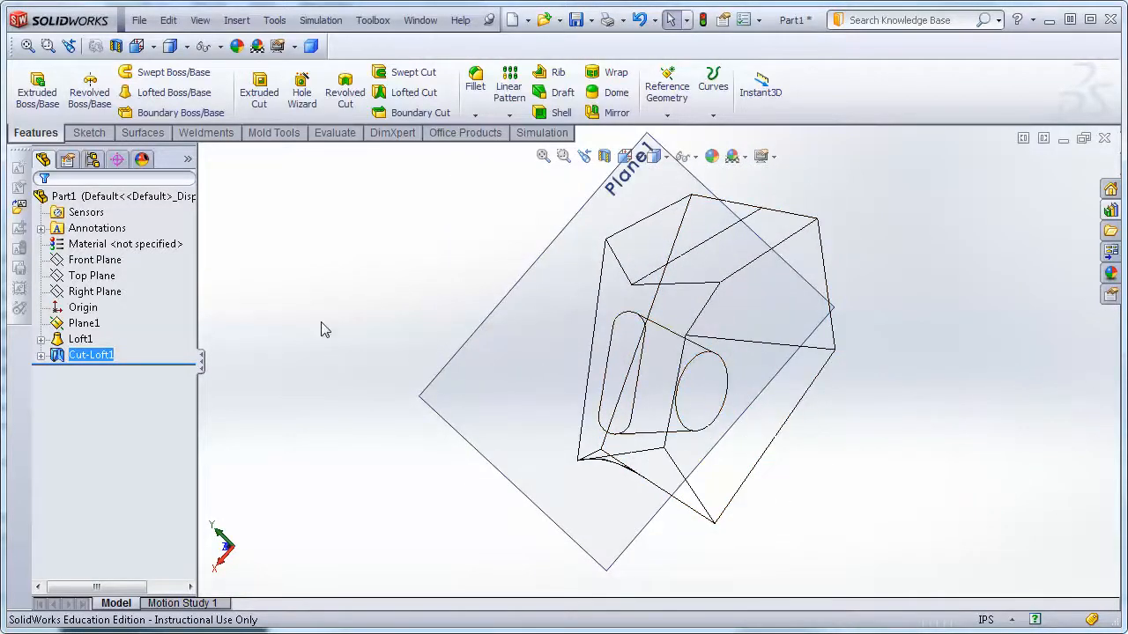
middle_drag(289, 315, 486, 255)
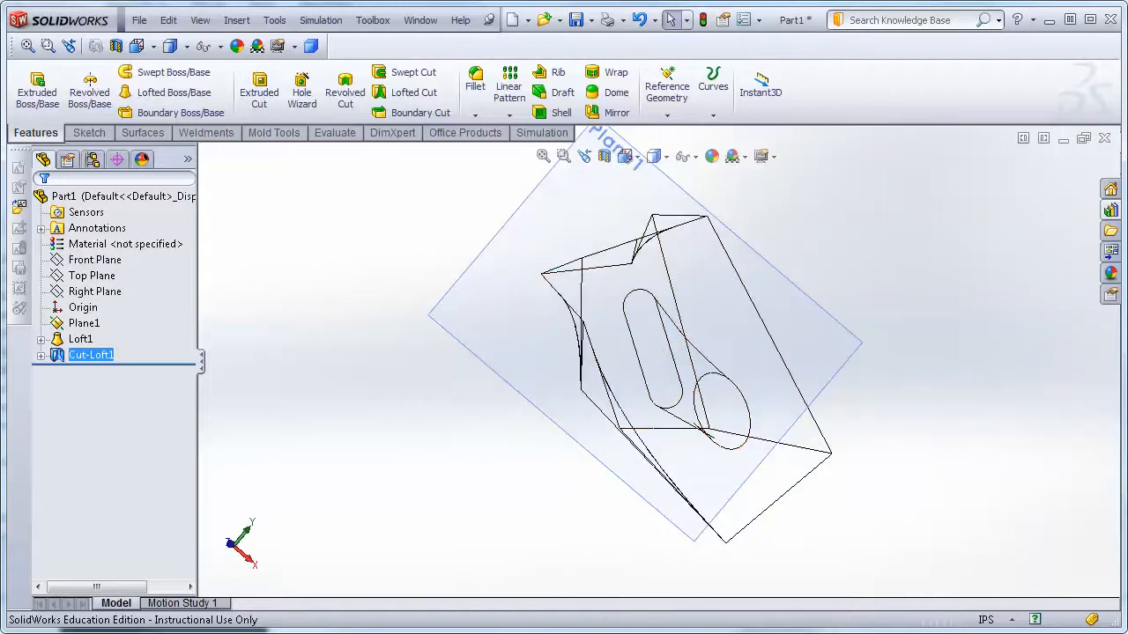
- Set the display style to Shaded and examine the cut's openings on both end faces of the part
click(668, 156)
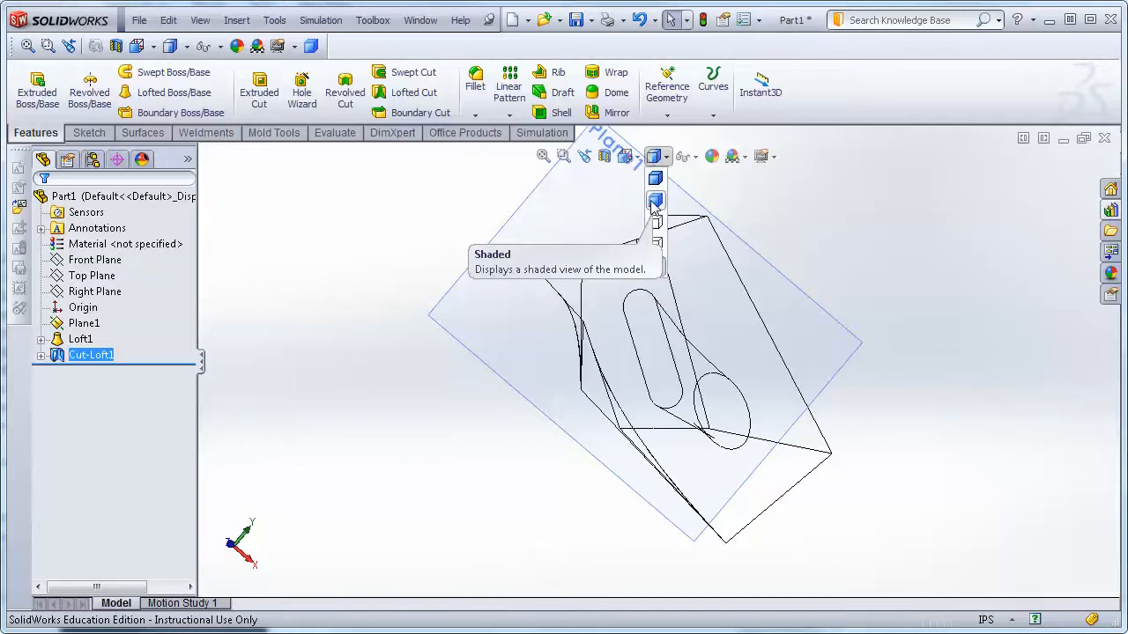
click(656, 202)
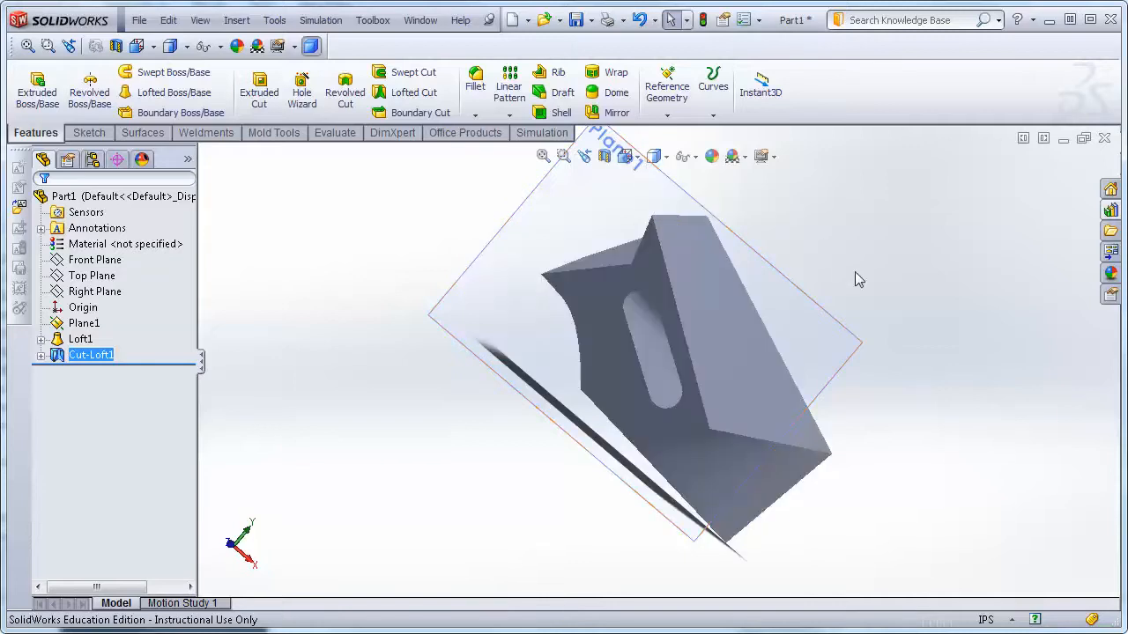
mouse_move(927, 269)
middle_down()
mouse_move(814, 423)
mouse_move(725, 411)
mouse_move(813, 420)
mouse_move(871, 411)
mouse_move(846, 401)
mouse_move(940, 258)
middle_up()
key(Left)
key(Left)
key(Left)
key(Left)
key(Left)
key(Left)
key(Left)
key(Left)
key(Left)
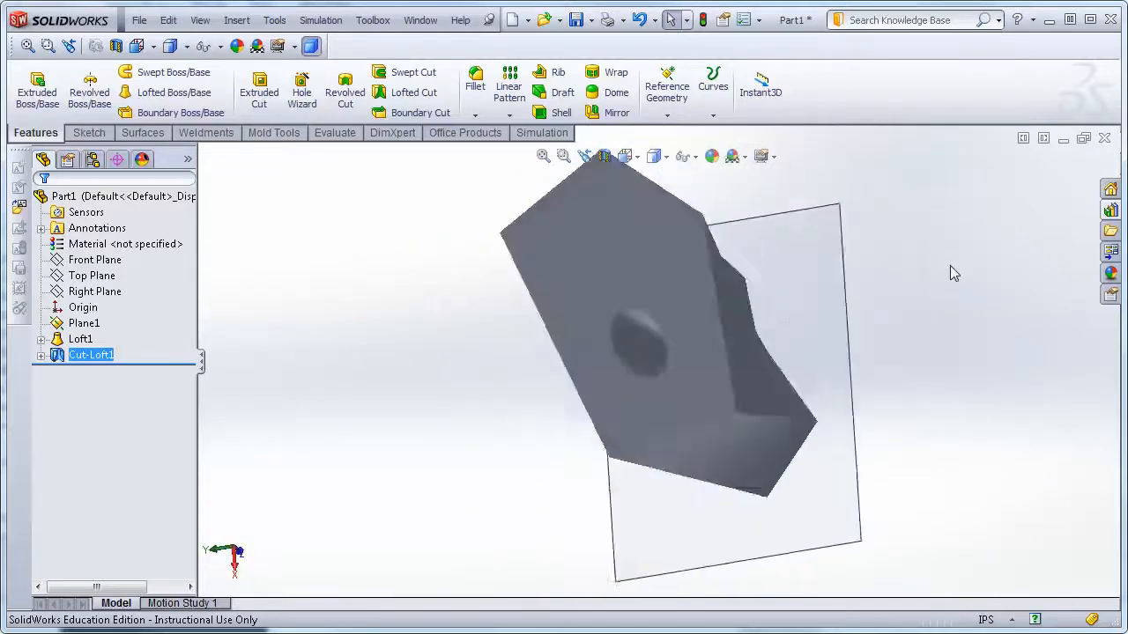